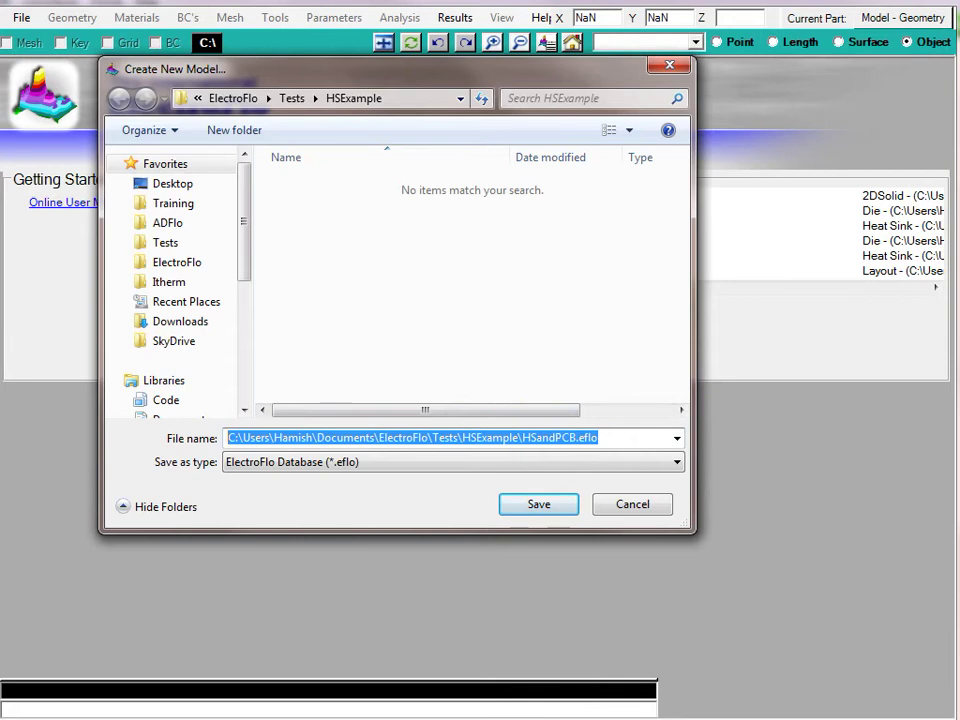
Create a new ElectroFlo model database named HSandPCB in the HSExample folder
{"action": "type", "text": "HSand"}
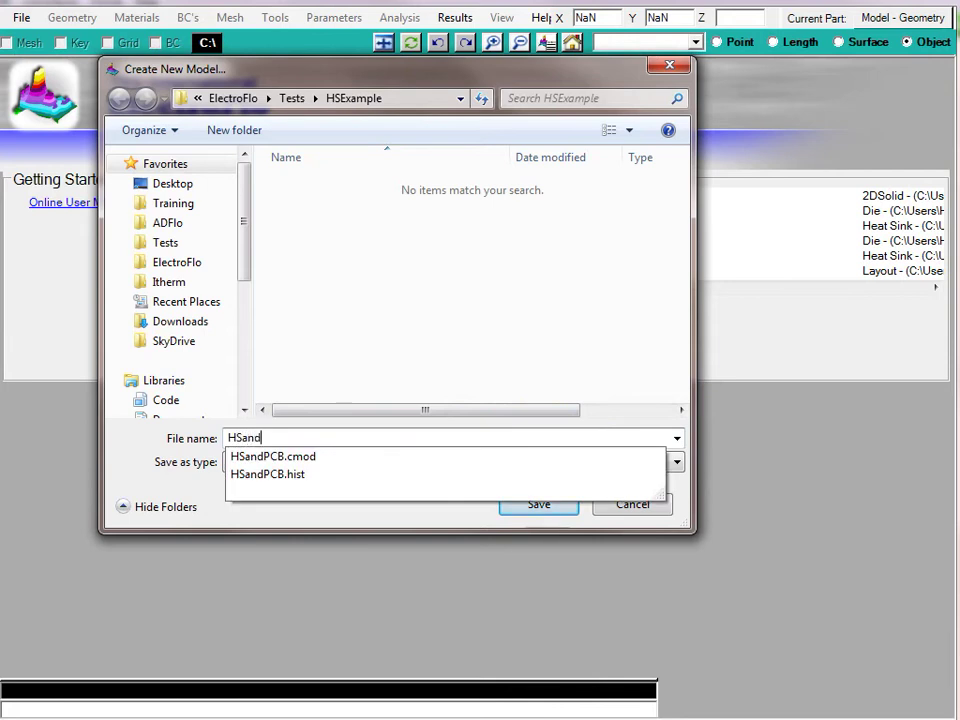
{"action": "type", "text": "PCB"}
{"action": "left_click", "coordinate": [539, 505]}
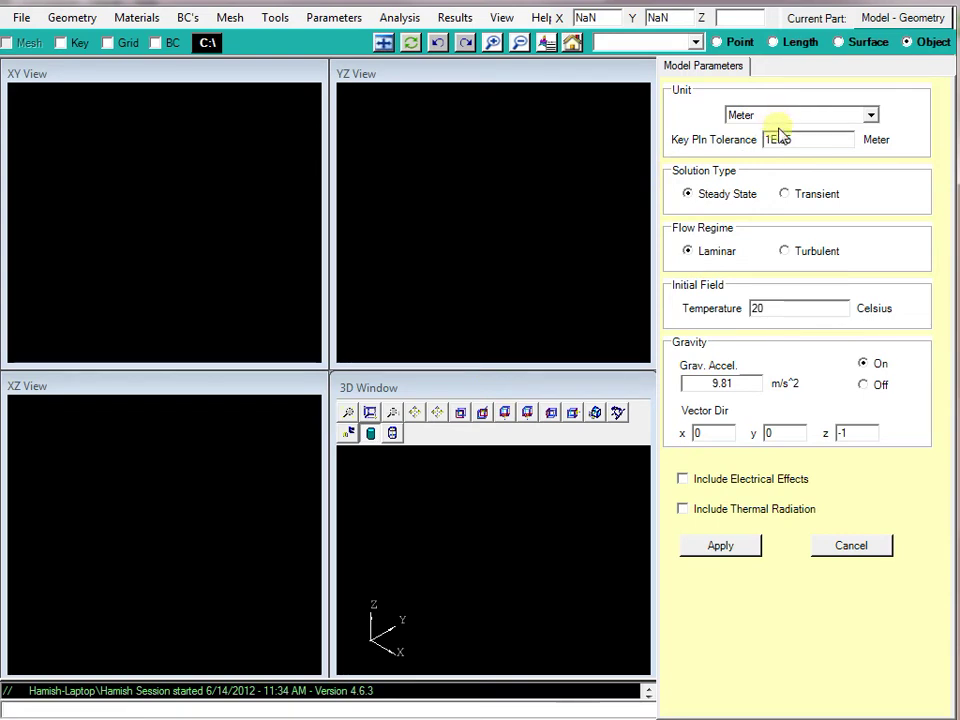
Keep Meter as the model unit, and dismiss the Windows performance message, keeping the current color scheme without being asked again
{"action": "left_click", "coordinate": [814, 117]}
{"action": "left_click", "coordinate": [768, 155]}
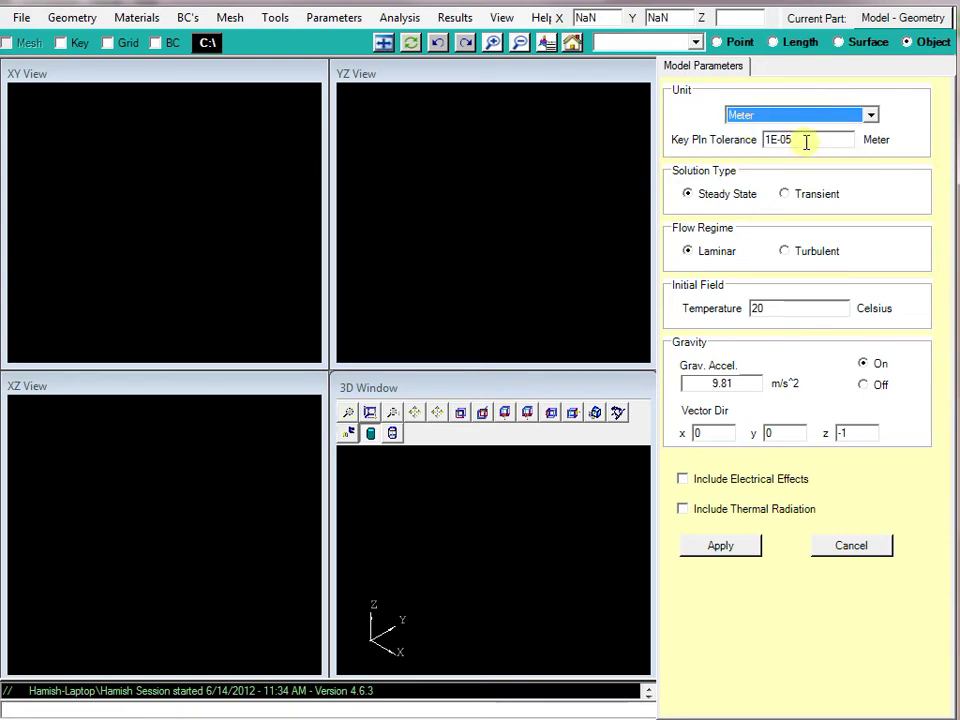
{"action": "left_click", "coordinate": [806, 142]}
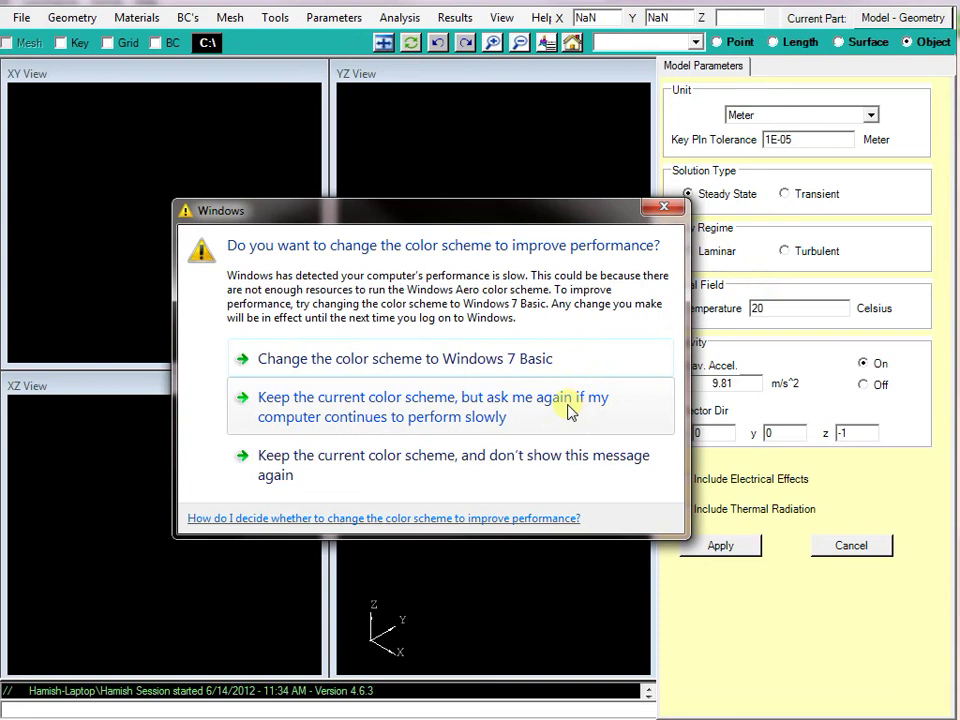
{"action": "left_click", "coordinate": [553, 462]}
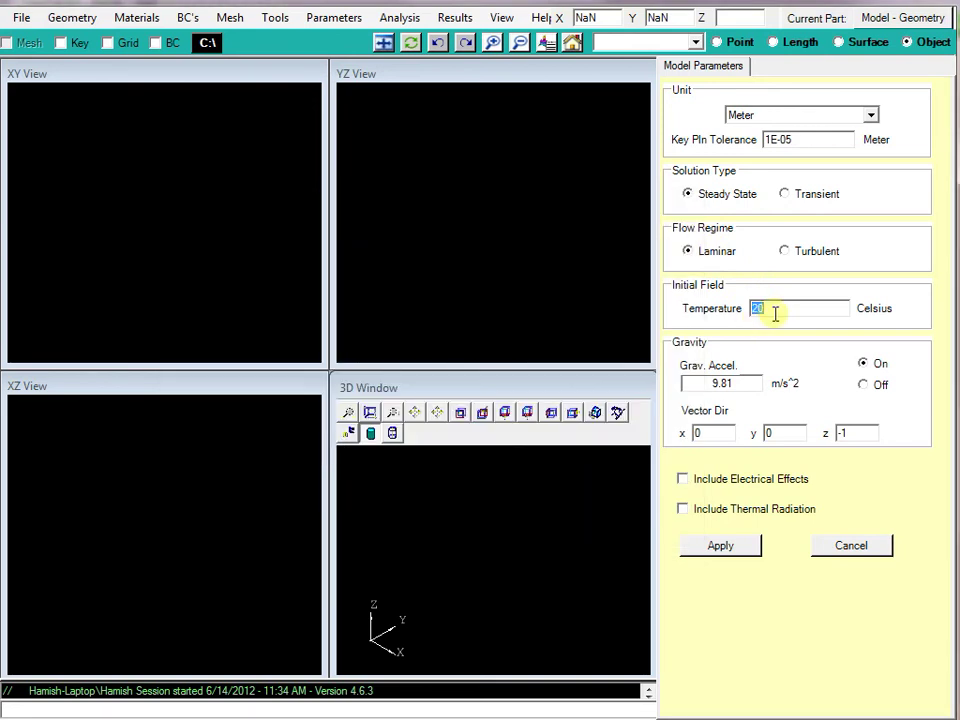
Set the initial field temperature to 50 Celsius and apply the model parameters
{"action": "type", "text": "50"}
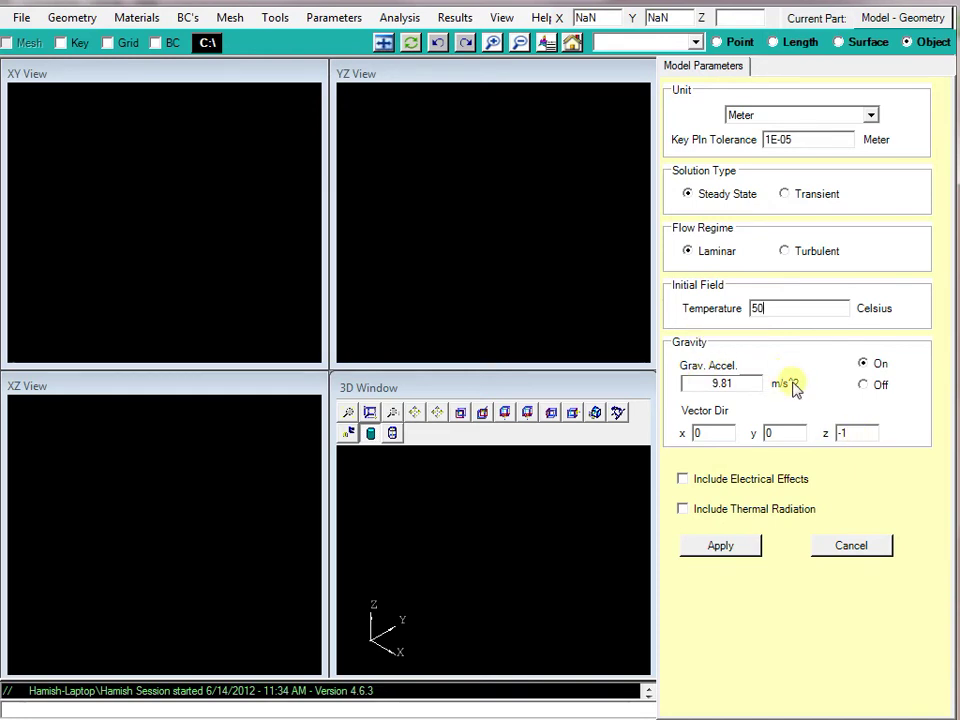
{"action": "left_click", "coordinate": [328, 18]}
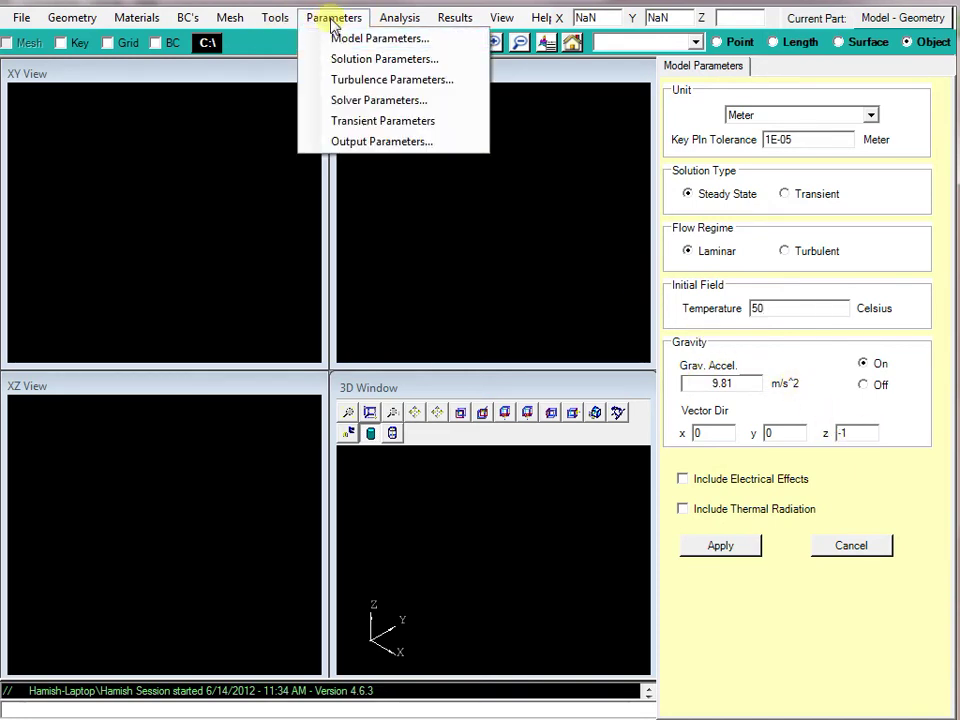
{"action": "left_click", "coordinate": [333, 20]}
{"action": "left_click", "coordinate": [721, 548]}
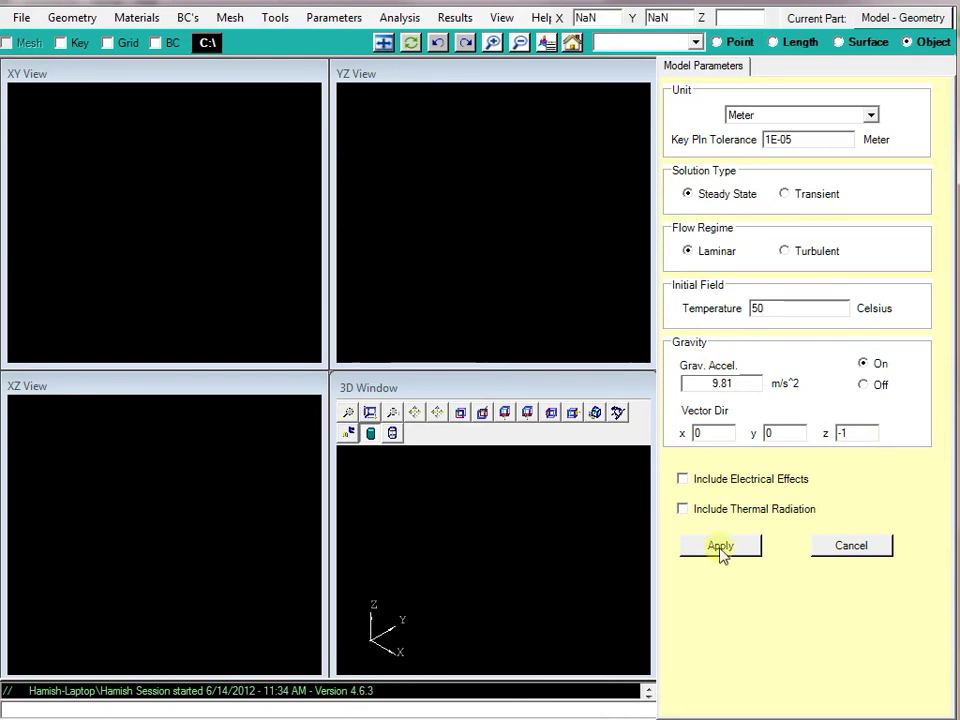
Import the STEP file Geometry.STEP into the model and acknowledge the request to select an object
{"action": "left_click", "coordinate": [73, 17]}
{"action": "mouse_move", "coordinate": [97, 40]}
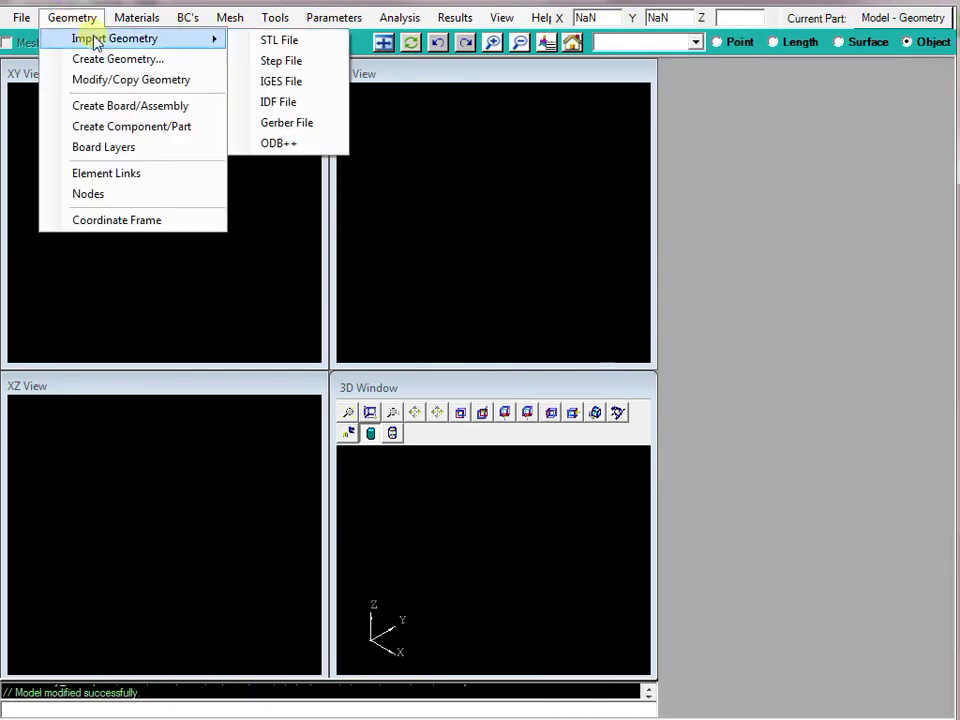
{"action": "left_click", "coordinate": [268, 62]}
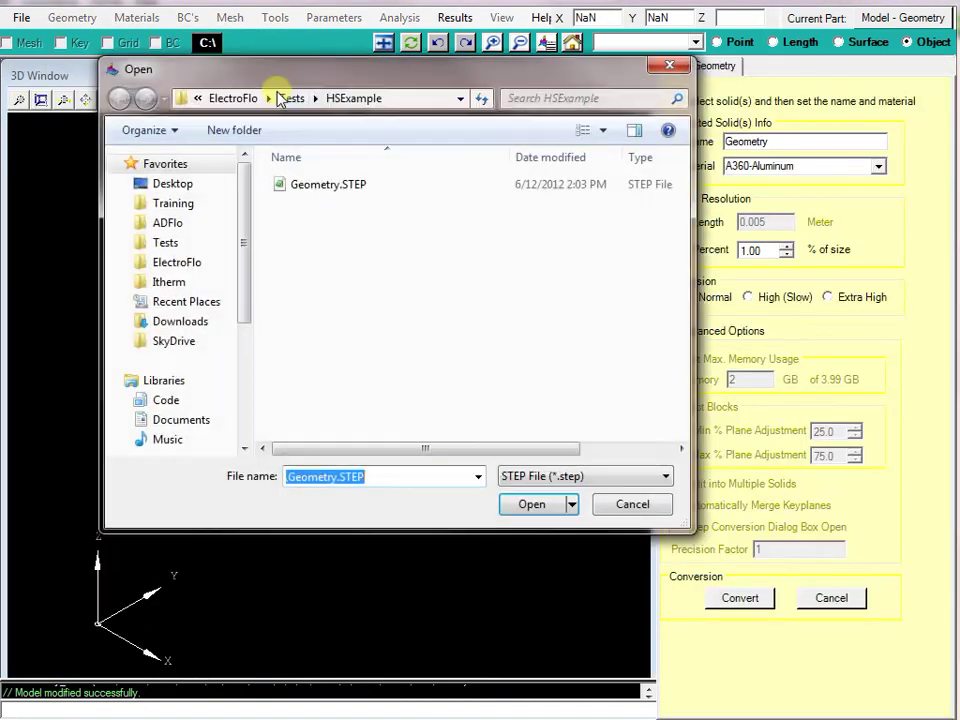
{"action": "double_click", "coordinate": [326, 189]}
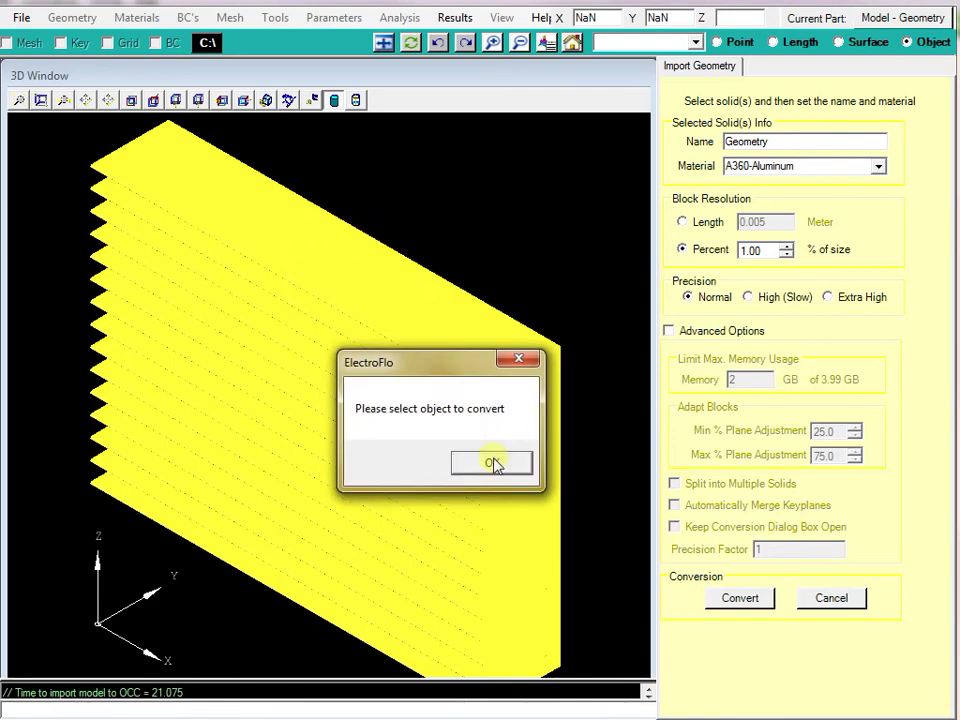
{"action": "left_click", "coordinate": [493, 461]}
Select the finned heat sink solid, name it HeatSink and assign it the material Aluminum
{"action": "left_click_drag", "start_coordinate": [579, 424], "coordinate": [362, 375]}
{"action": "left_click", "coordinate": [363, 375]}
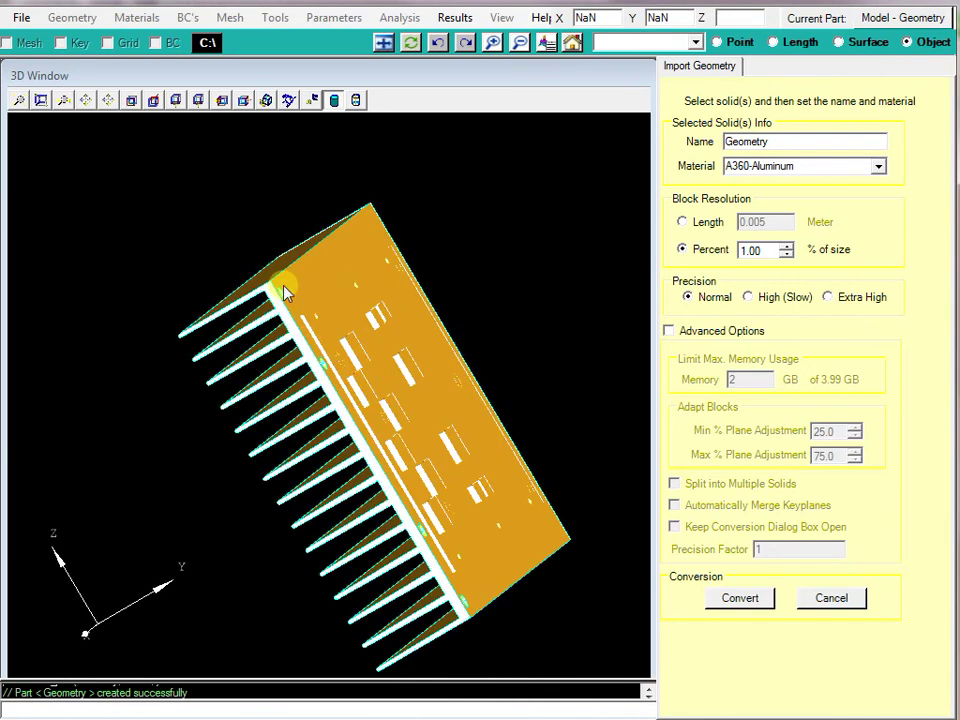
{"action": "left_click", "coordinate": [330, 266]}
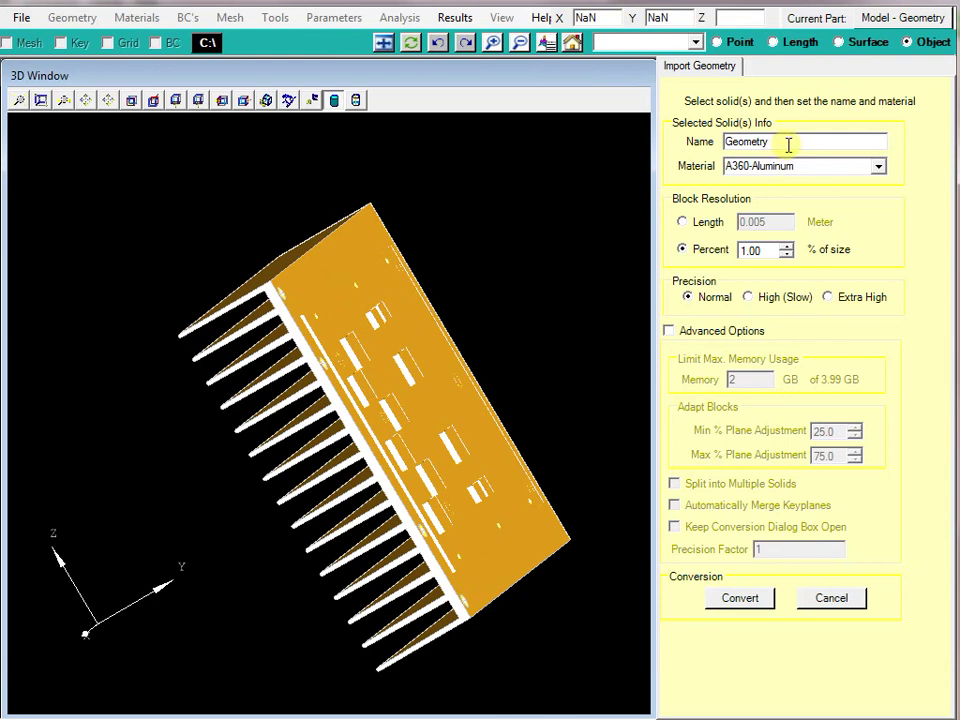
{"action": "left_click_drag", "start_coordinate": [786, 143], "coordinate": [684, 144]}
{"action": "type", "text": "Hea"}
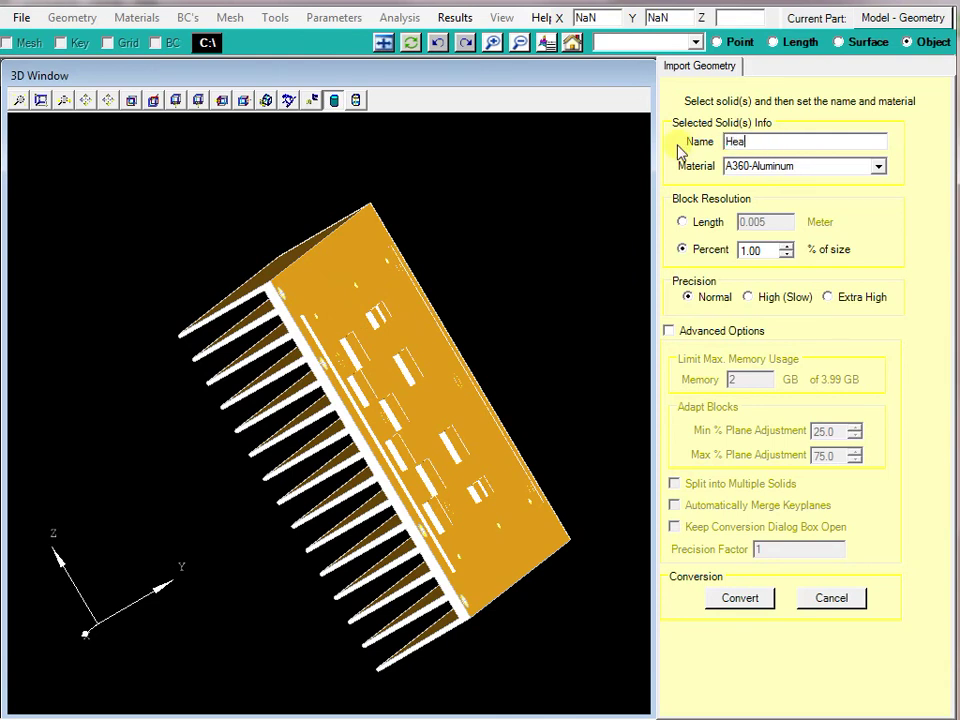
{"action": "type", "text": "tSink"}
{"action": "left_click", "coordinate": [870, 172]}
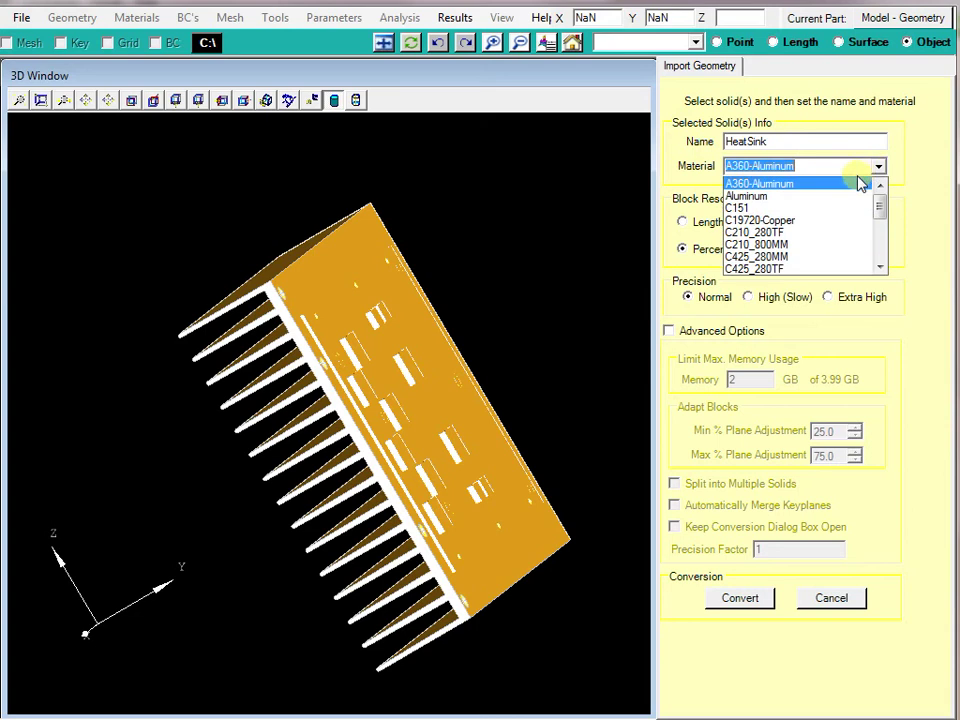
{"action": "left_click", "coordinate": [846, 199]}
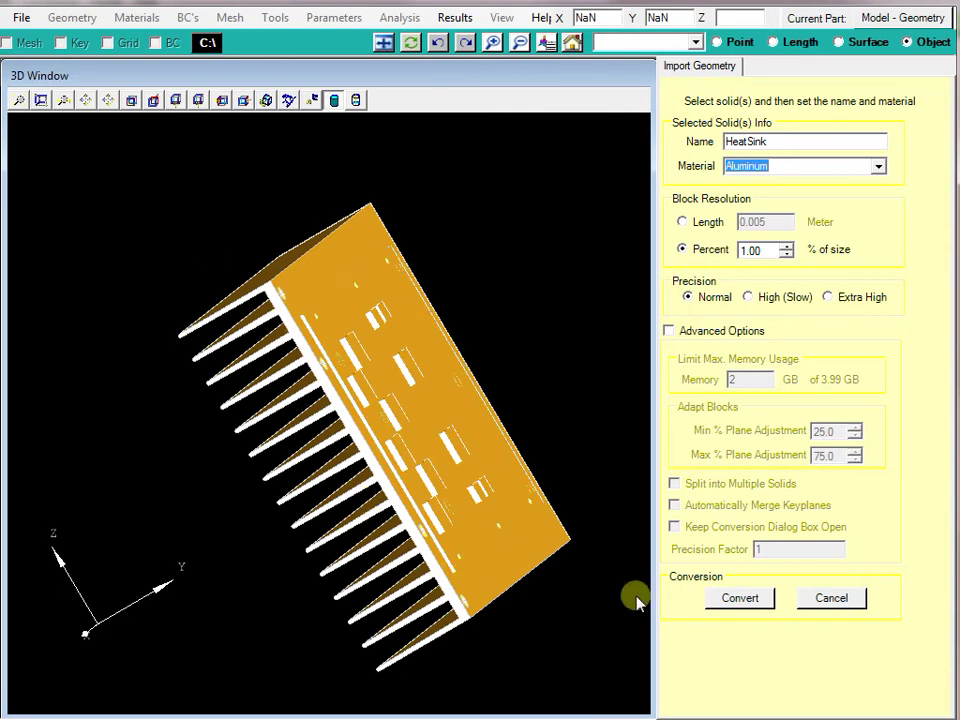
Convert the heat sink solid at the current block resolution, inspect the blocks and accept the conversion
{"action": "left_click", "coordinate": [740, 598]}
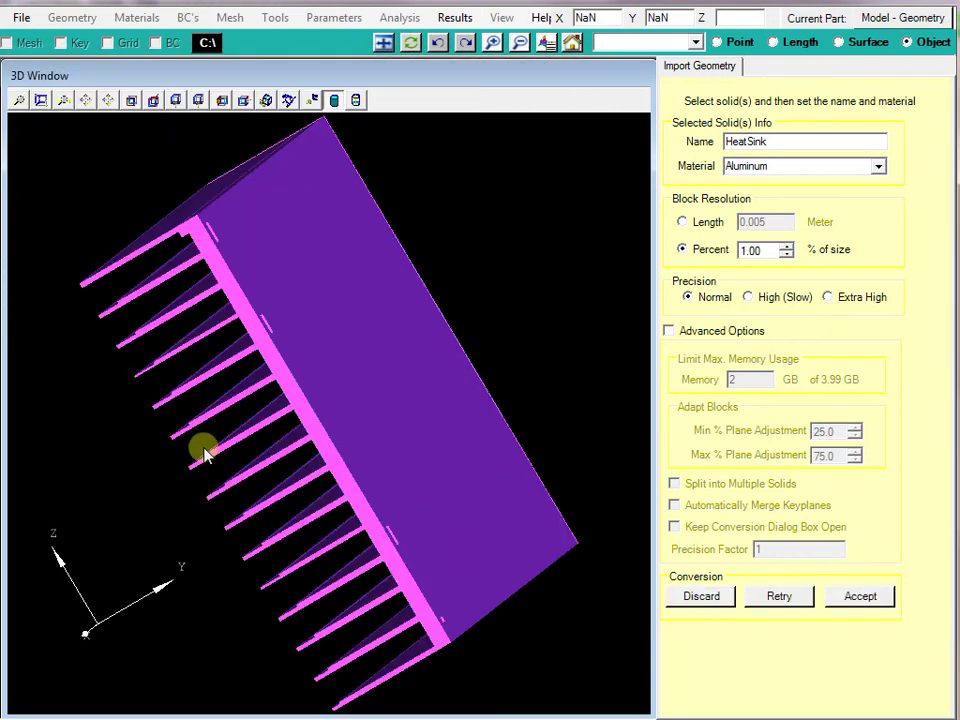
{"action": "middle_click_drag", "start_coordinate": [165, 521], "coordinate": [186, 400]}
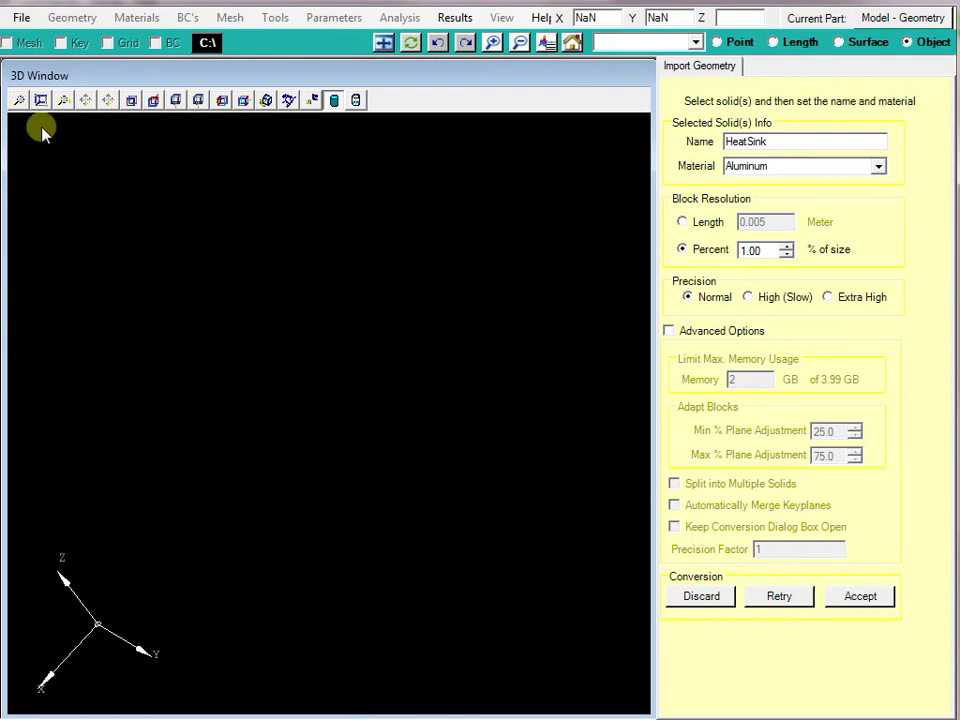
{"action": "left_click", "coordinate": [19, 99]}
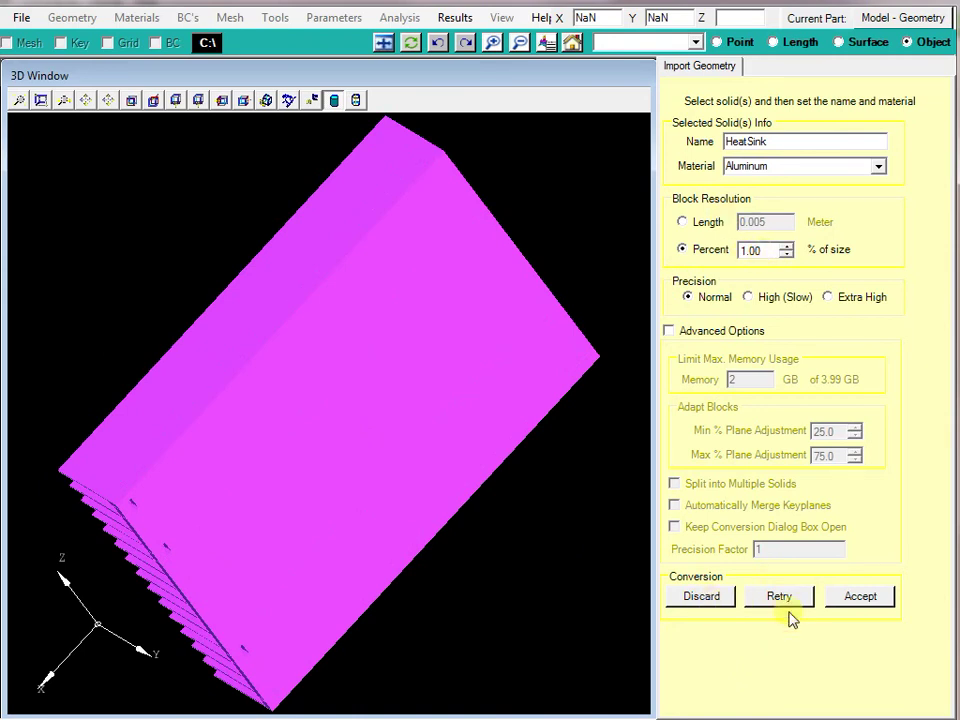
{"action": "left_click", "coordinate": [860, 597]}
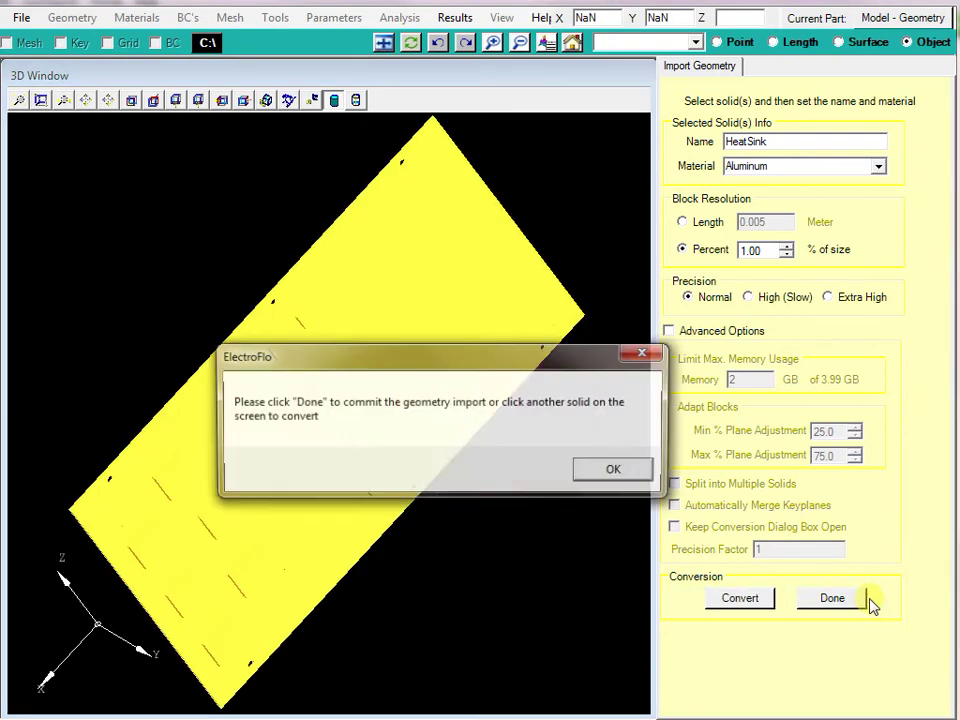
{"action": "left_click", "coordinate": [612, 471]}
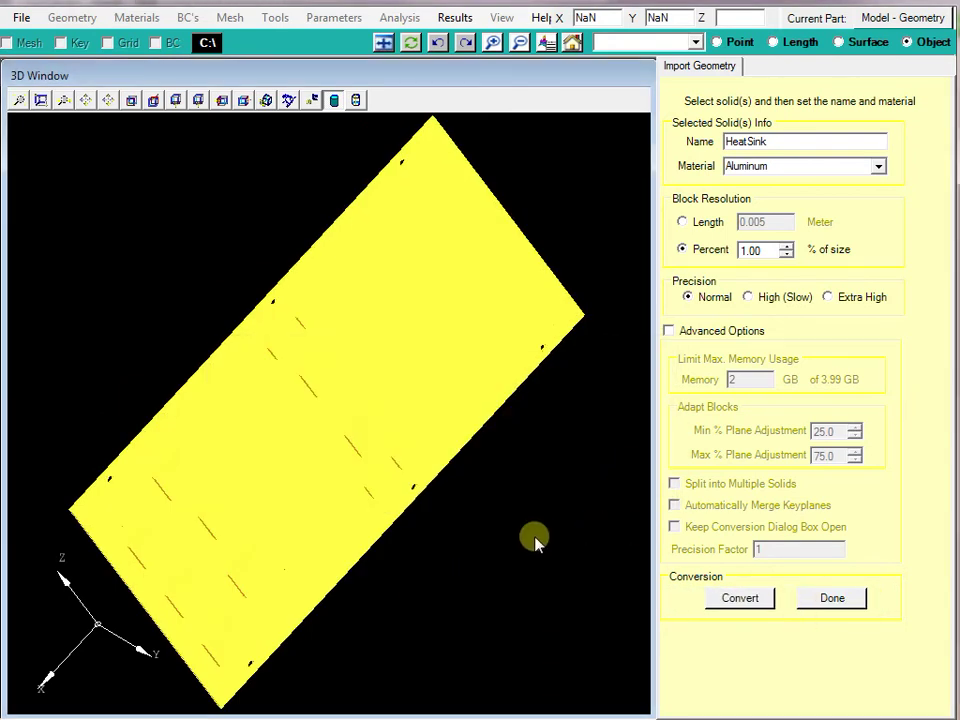
Name the flat circuit board solid PCB and assign it the material FR4
{"action": "left_click_drag", "start_coordinate": [425, 597], "coordinate": [303, 217]}
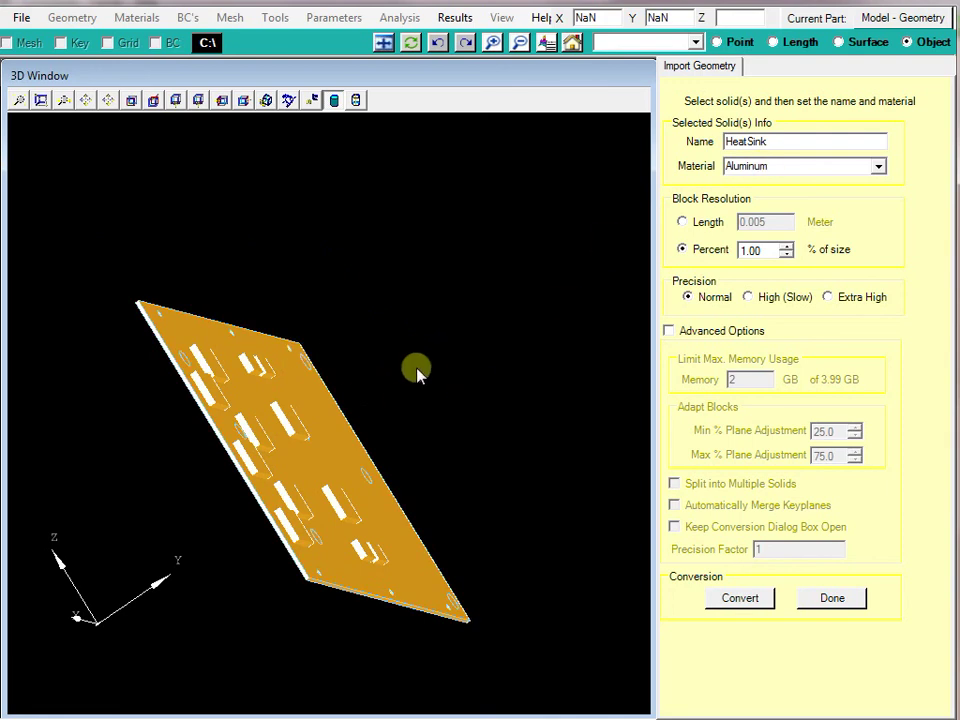
{"action": "left_click_drag", "start_coordinate": [746, 142], "coordinate": [712, 145]}
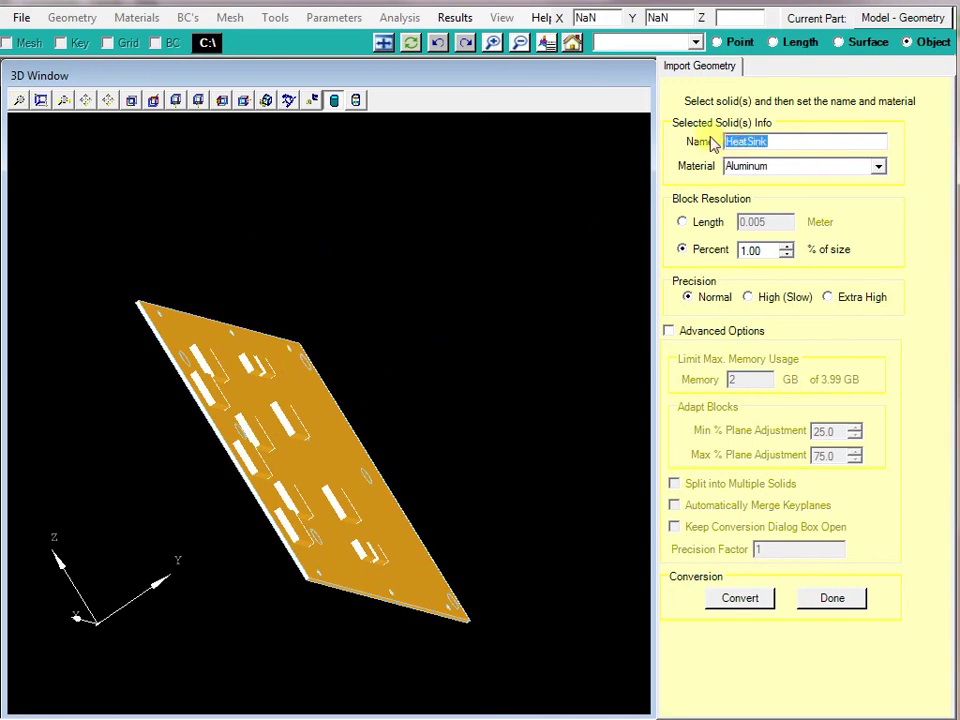
{"action": "type", "text": "PCB"}
{"action": "left_click", "coordinate": [804, 166]}
{"action": "type", "text": "FR4"}
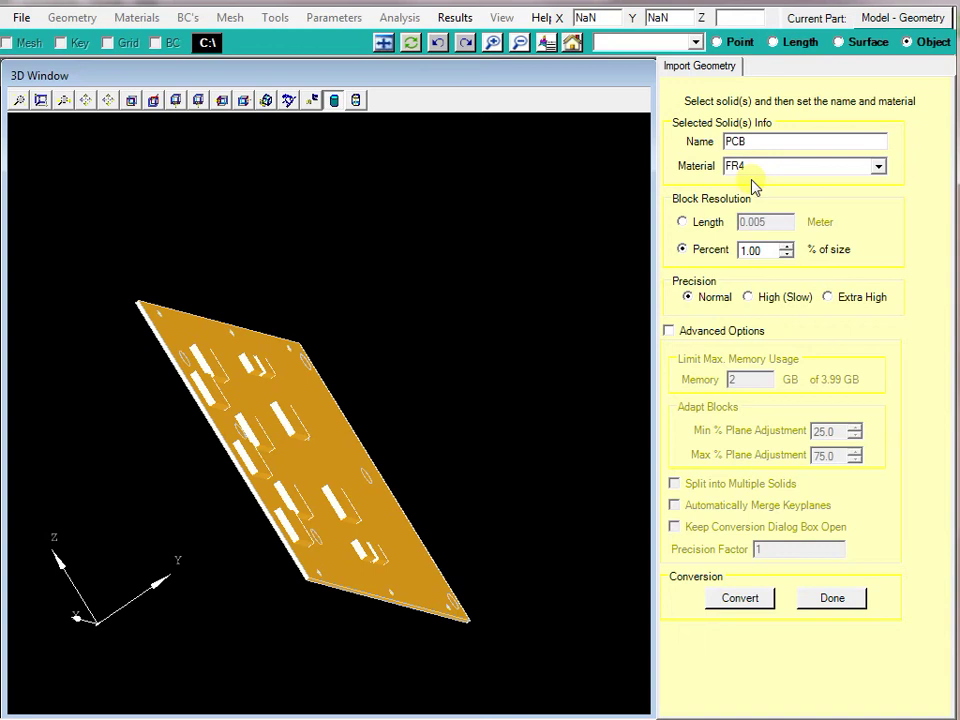
Convert the circuit board solid with a block resolution of 5 percent of size and accept the result
{"action": "double_click", "coordinate": [756, 252]}
{"action": "type", "text": "5"}
{"action": "left_click", "coordinate": [741, 602]}
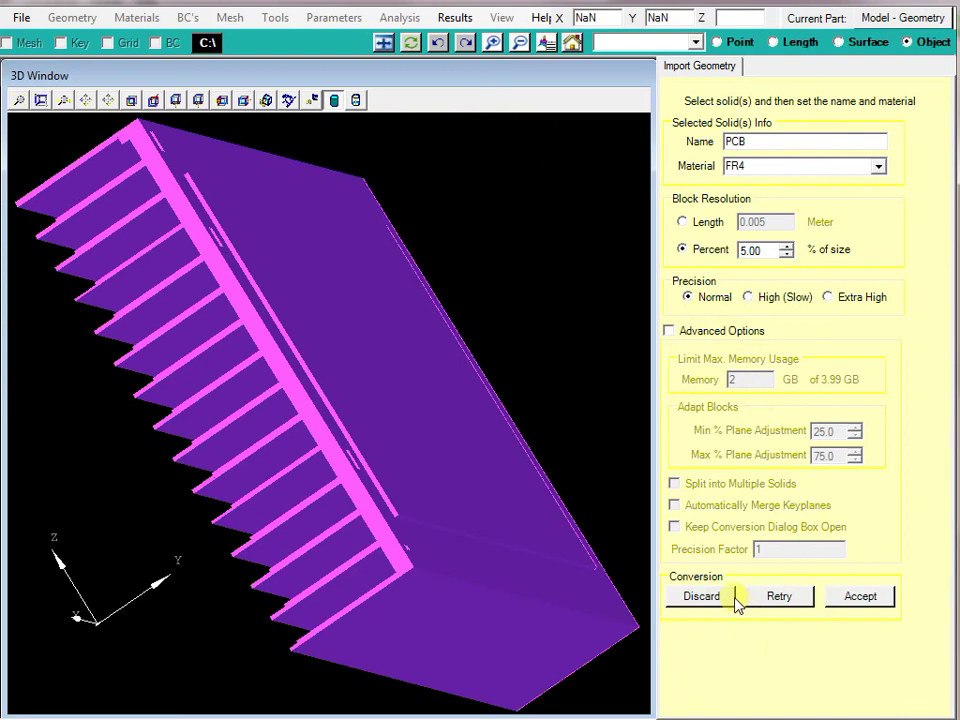
{"action": "left_click", "coordinate": [468, 466]}
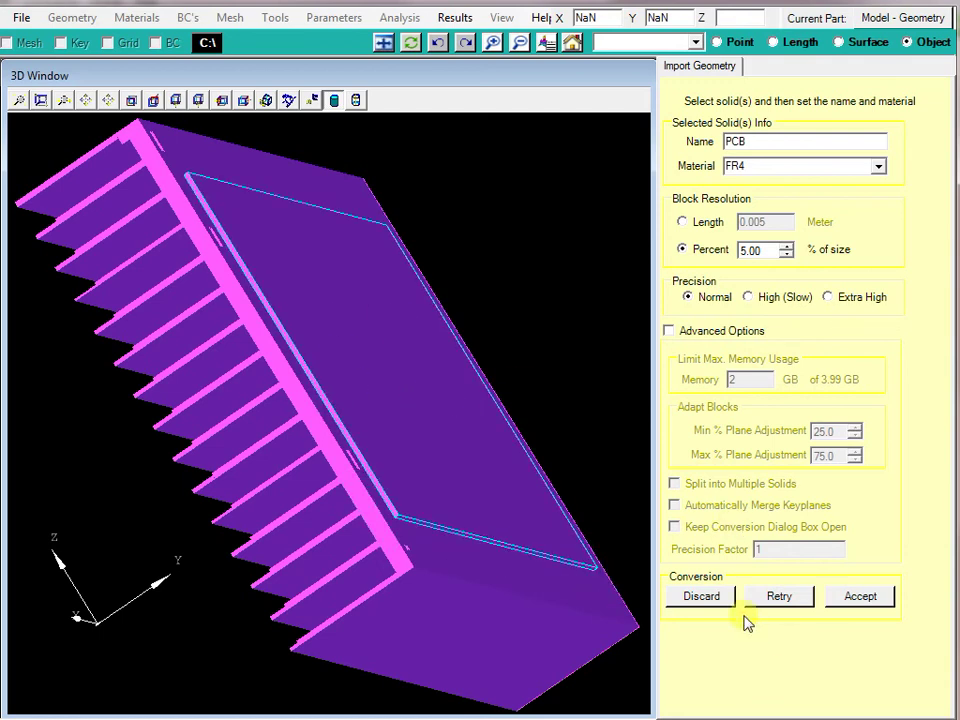
{"action": "left_click", "coordinate": [858, 598]}
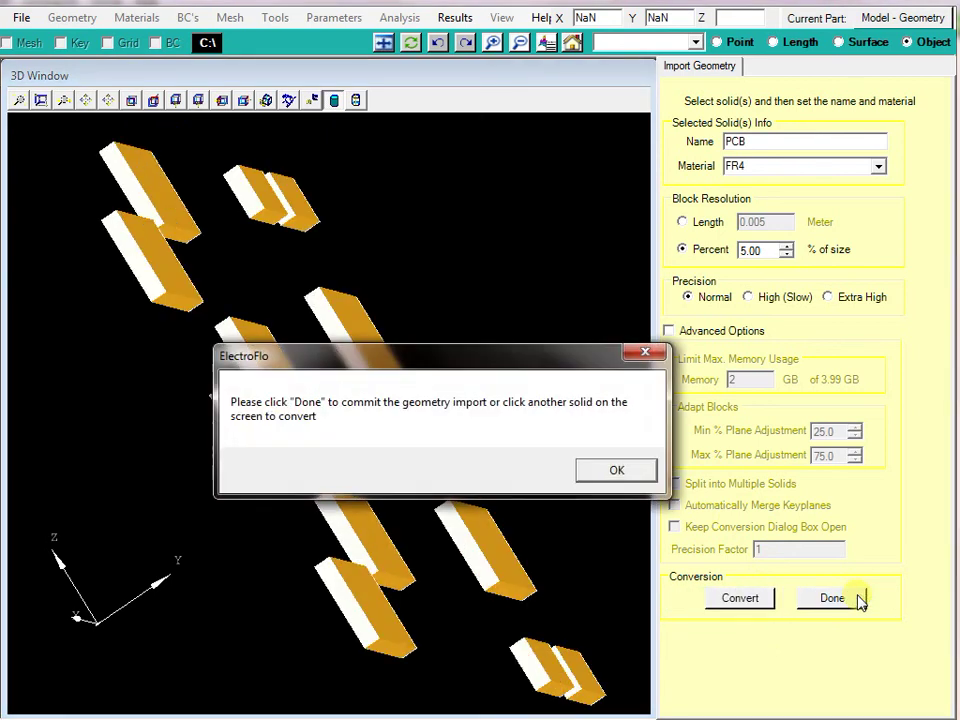
{"action": "left_click", "coordinate": [617, 470]}
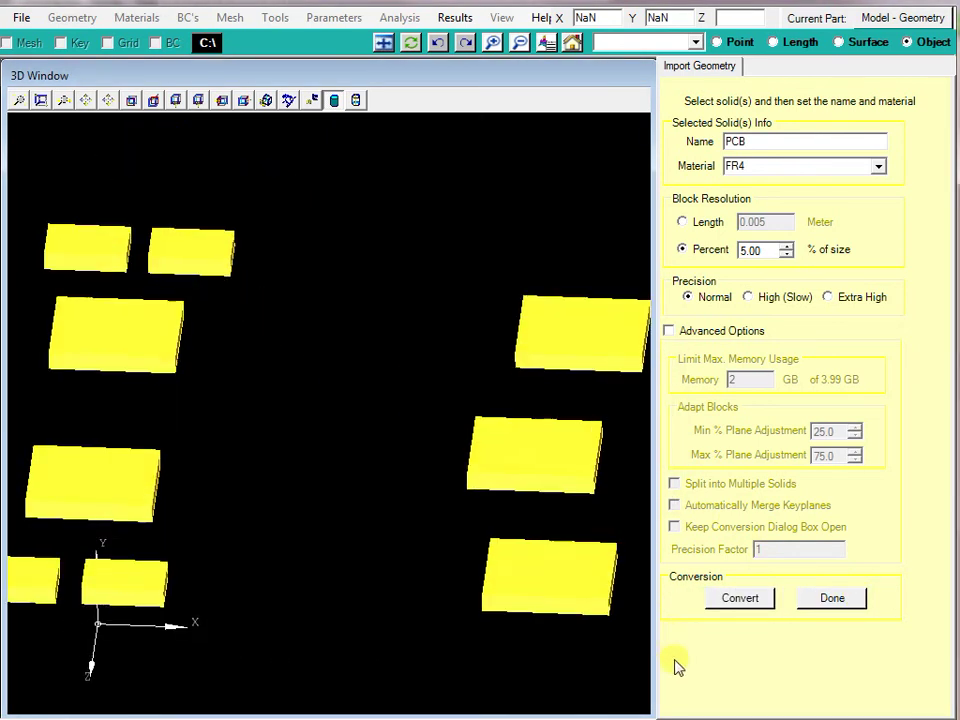
Name the larger component solids D and assign them the material CompD
{"action": "left_click", "coordinate": [20, 101]}
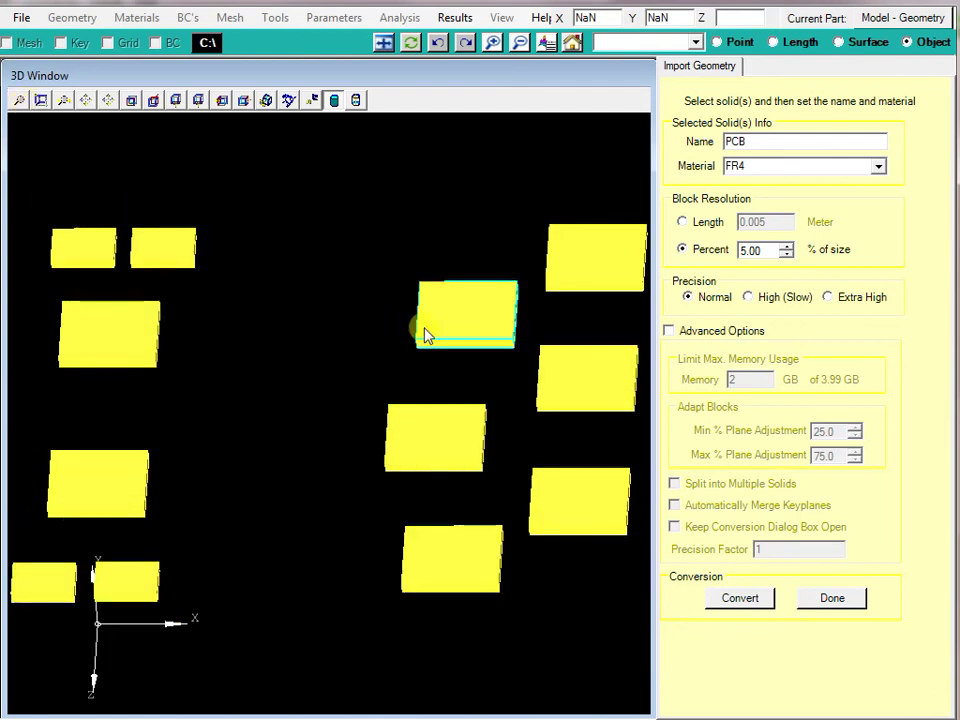
{"action": "left_click_drag", "start_coordinate": [443, 255], "coordinate": [64, 416]}
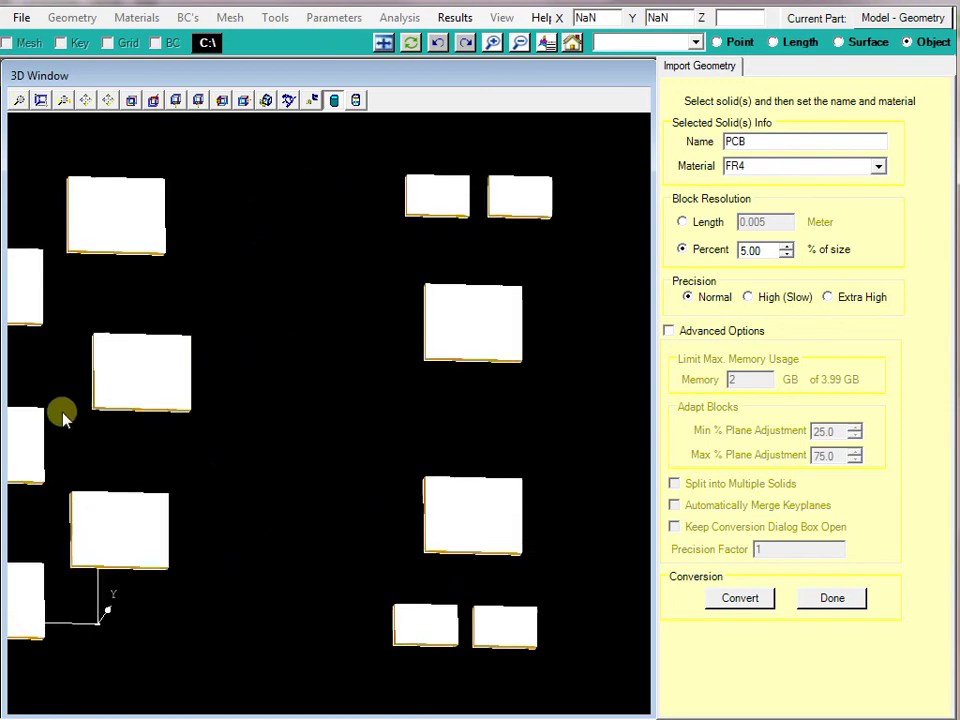
{"action": "left_click", "coordinate": [18, 102]}
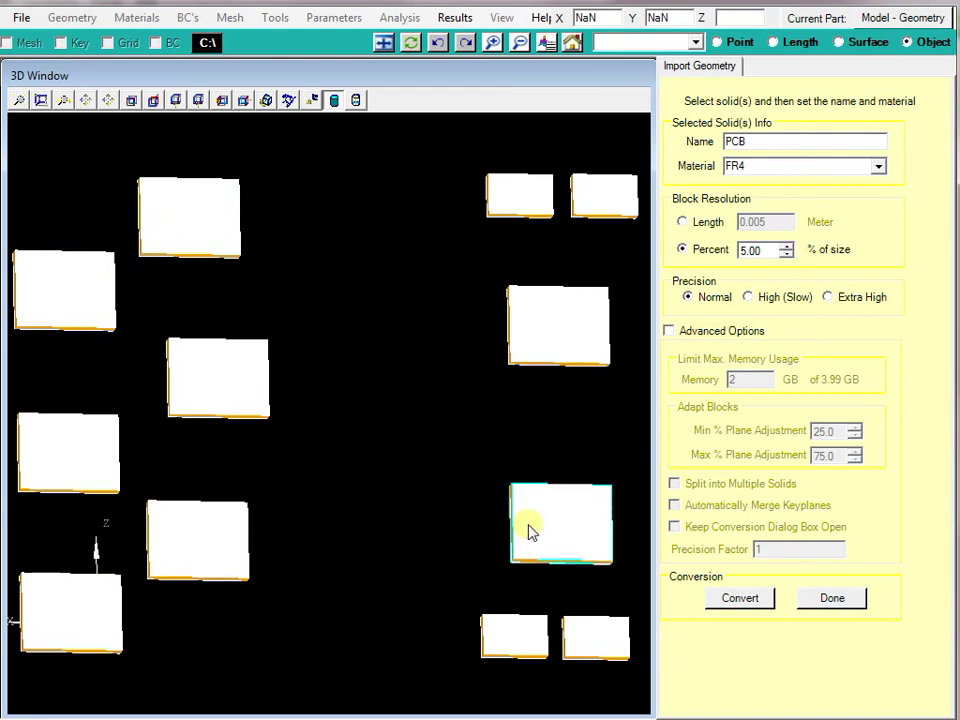
{"action": "left_click_drag", "start_coordinate": [782, 142], "coordinate": [687, 142]}
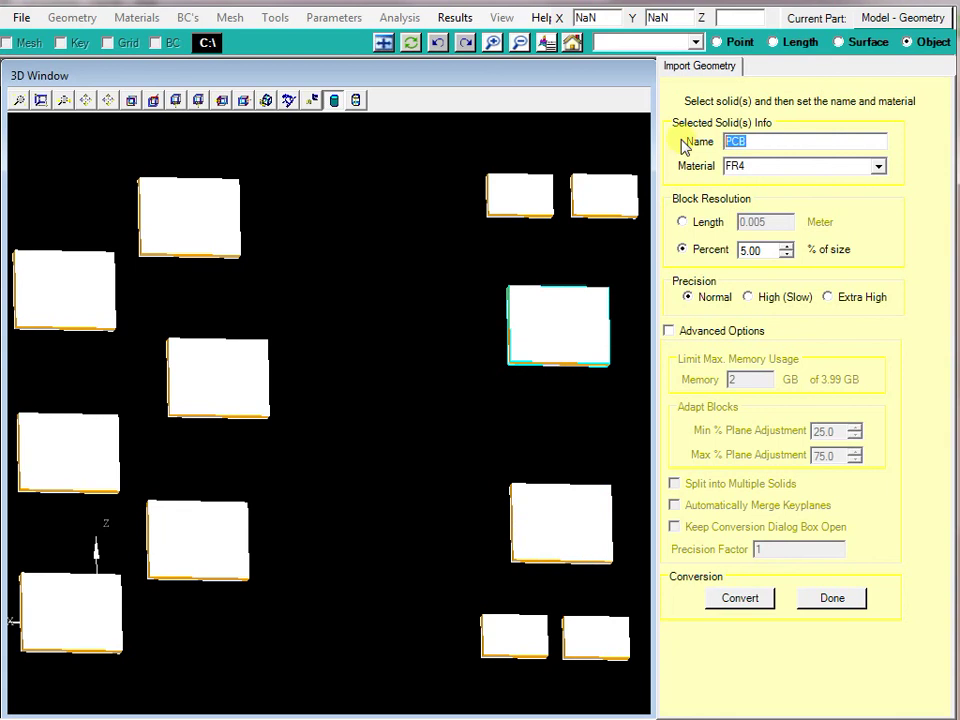
{"action": "type", "text": "D"}
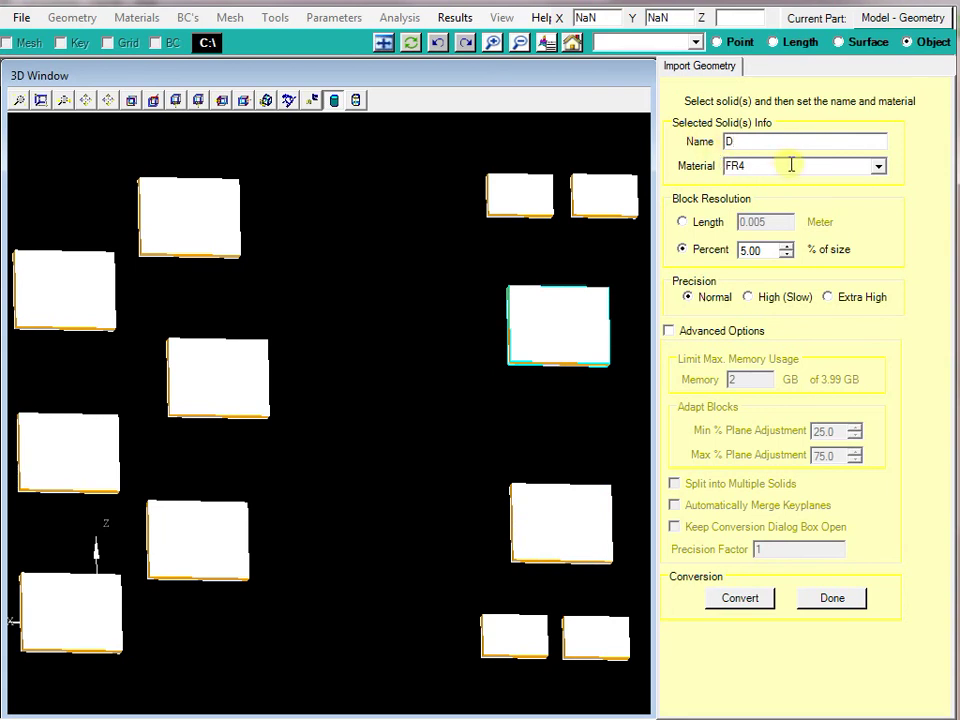
{"action": "key", "text": "Tab"}
{"action": "type", "text": "CompD"}
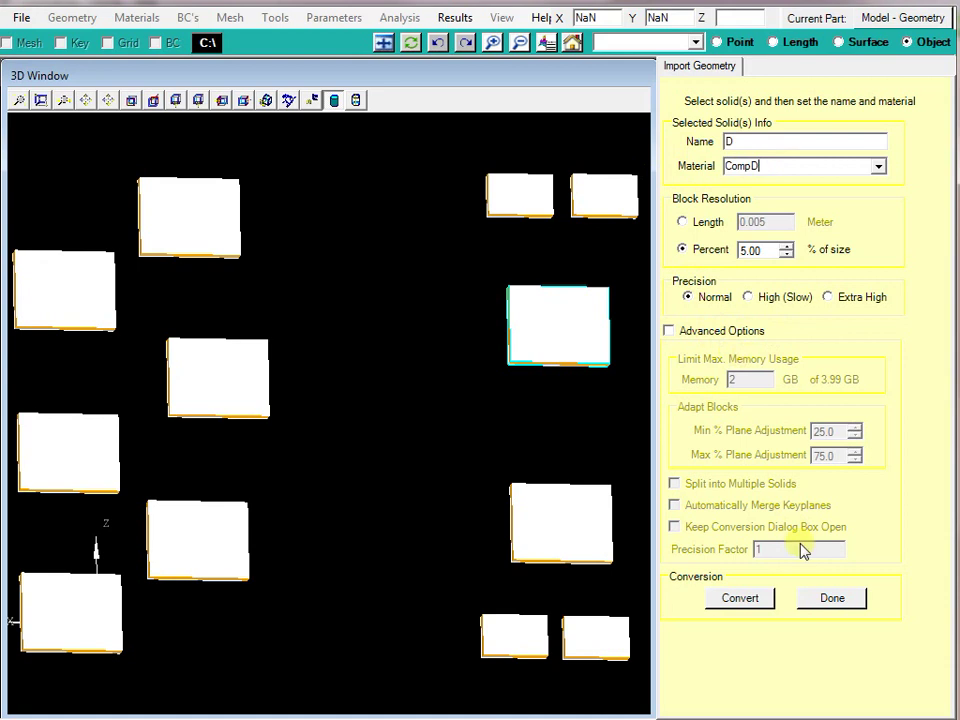
Select all eight larger component solids, convert them at a block resolution of 5 percent of size and accept the result
{"action": "left_click", "coordinate": [740, 598]}
{"action": "left_click", "coordinate": [92, 309]}
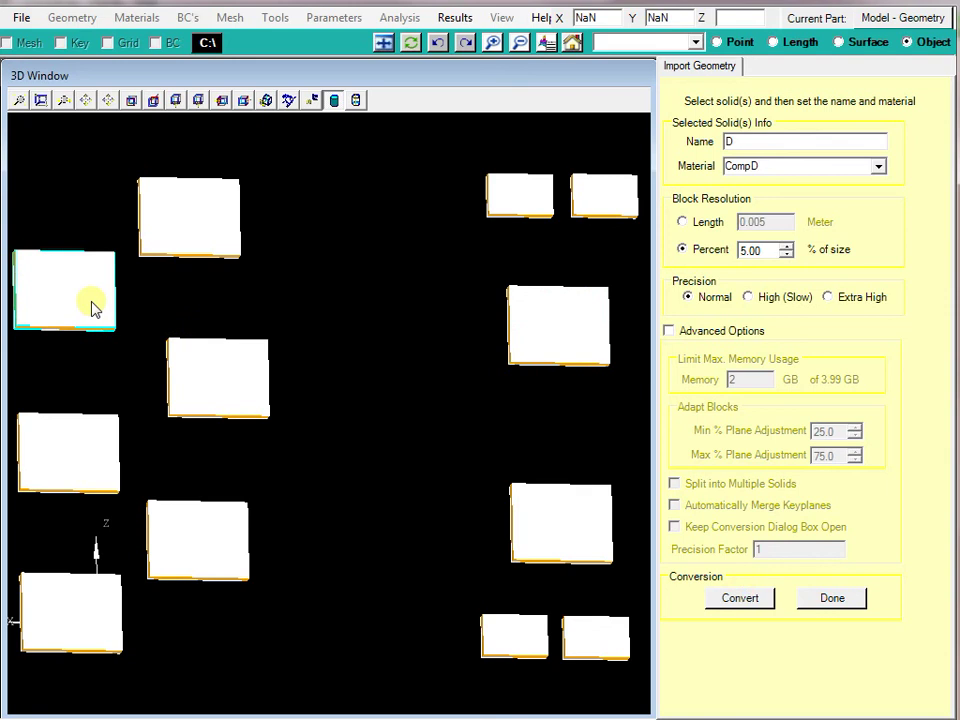
{"action": "left_click", "coordinate": [195, 230]}
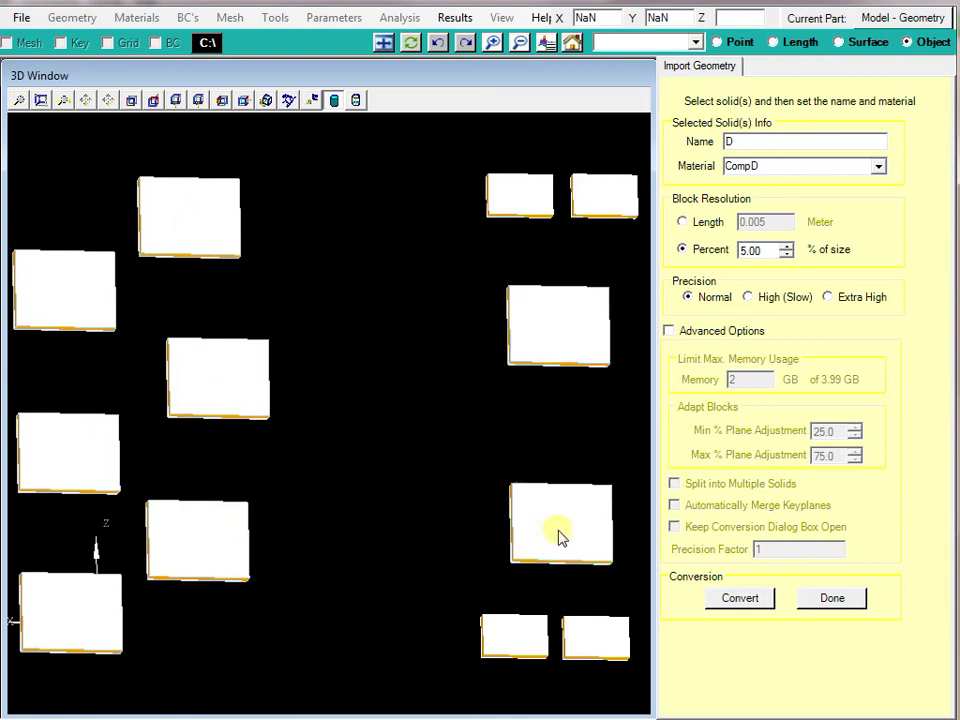
{"action": "left_click", "coordinate": [740, 598]}
{"action": "left_click", "coordinate": [729, 605]}
{"action": "left_click", "coordinate": [729, 605]}
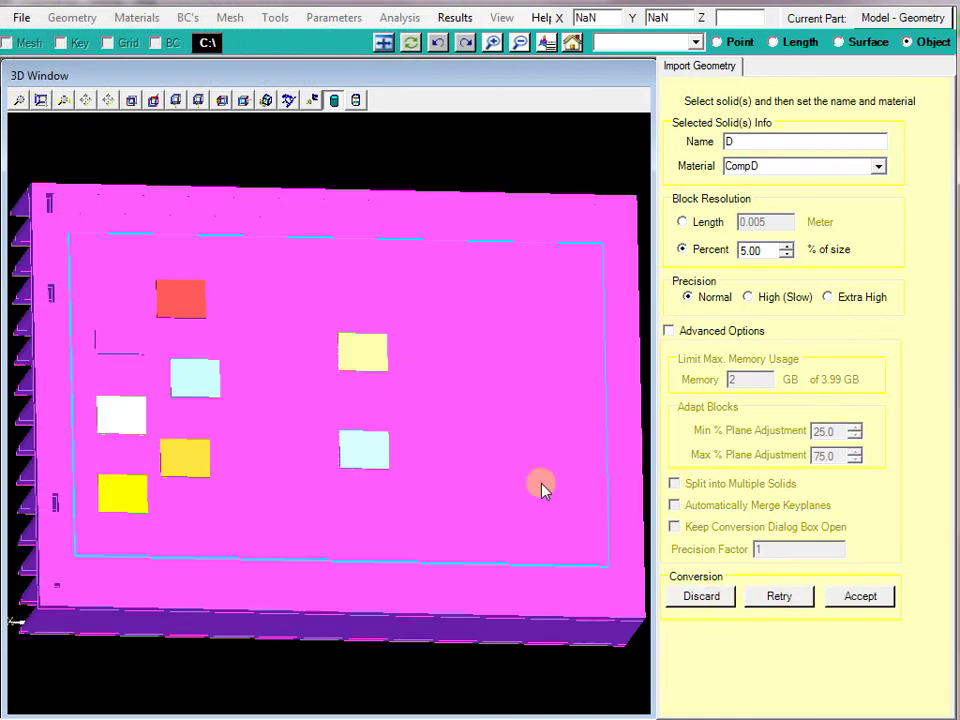
{"action": "left_click", "coordinate": [857, 598]}
{"action": "left_click", "coordinate": [650, 478]}
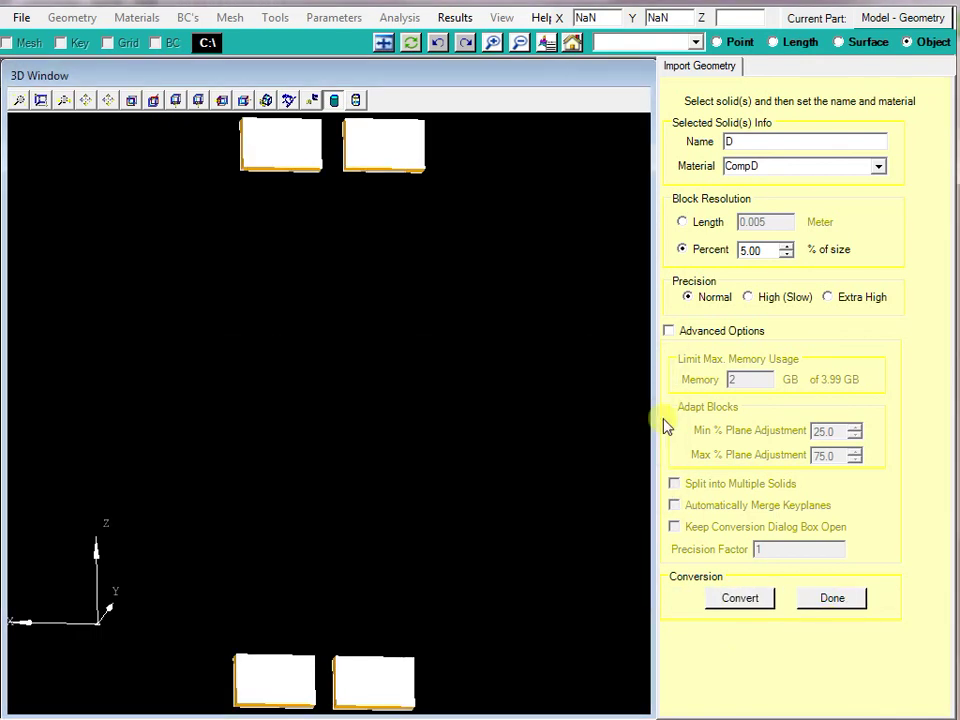
Set the solid name to Q and the material to CompQ for the remaining small components
{"action": "left_click_drag", "start_coordinate": [784, 144], "coordinate": [707, 147]}
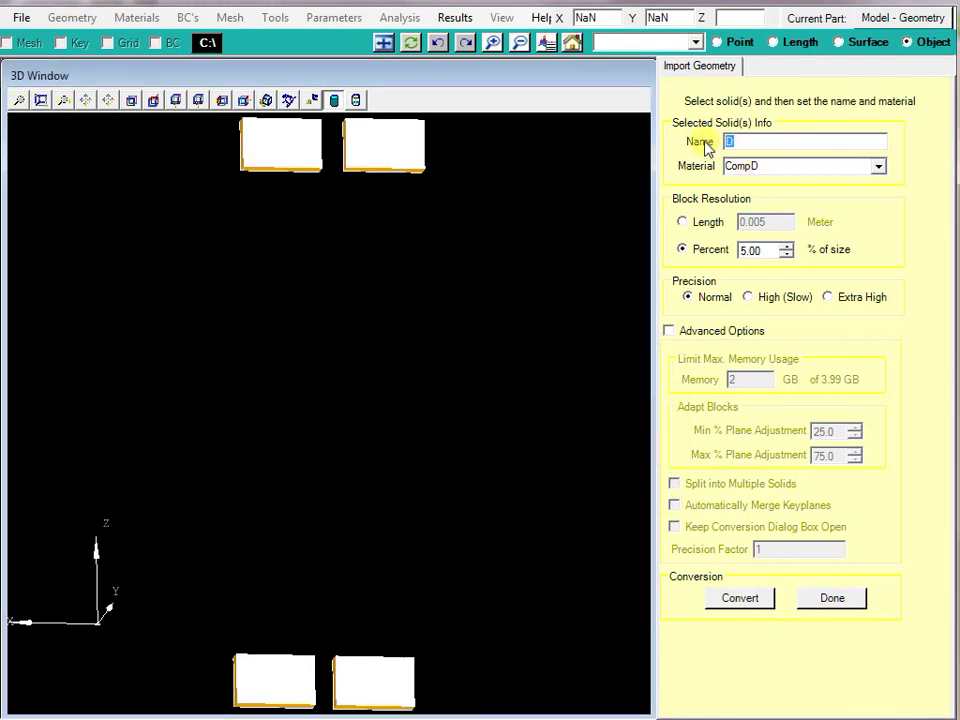
{"action": "double_click", "coordinate": [778, 165]}
{"action": "left_click", "coordinate": [758, 172]}
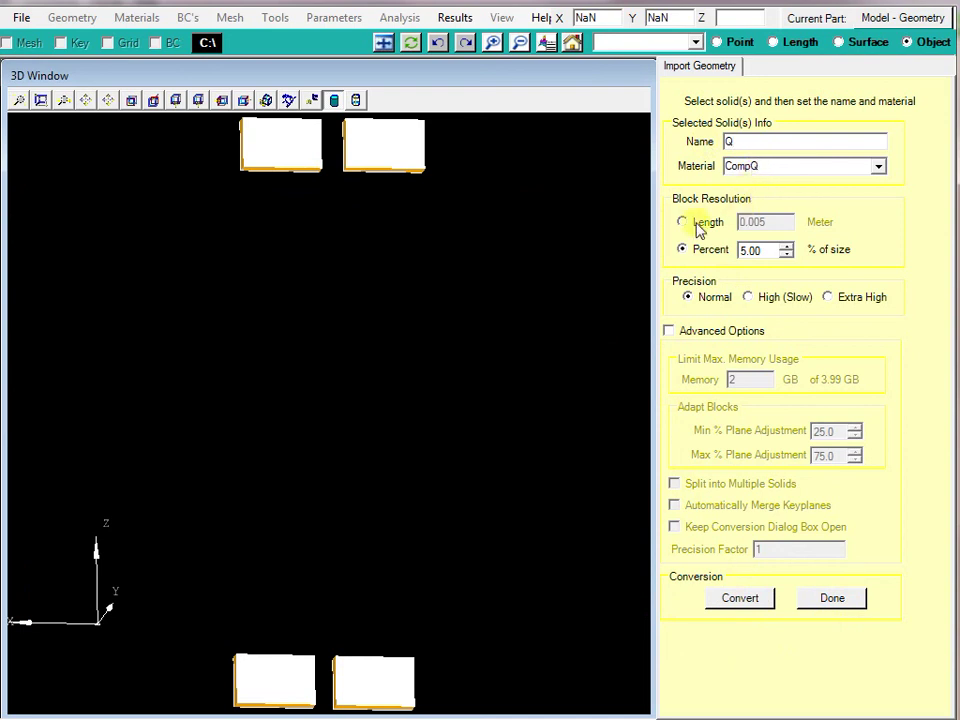
Convert the four small component solids at 5 percent of size, accept the result and commit the geometry import
{"action": "left_click", "coordinate": [378, 152]}
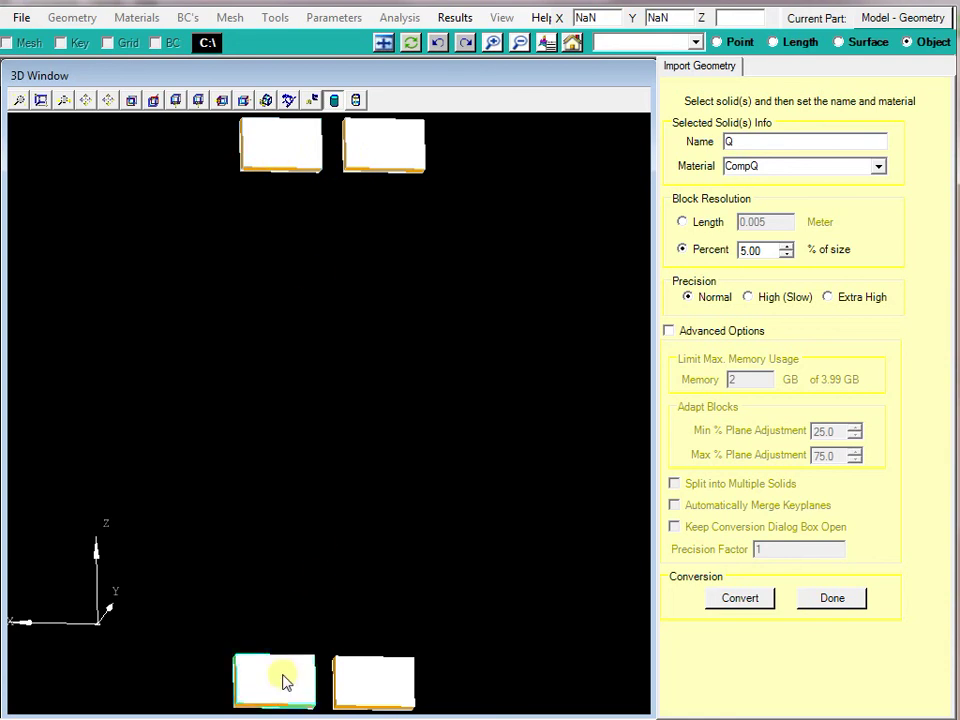
{"action": "left_click", "coordinate": [740, 598]}
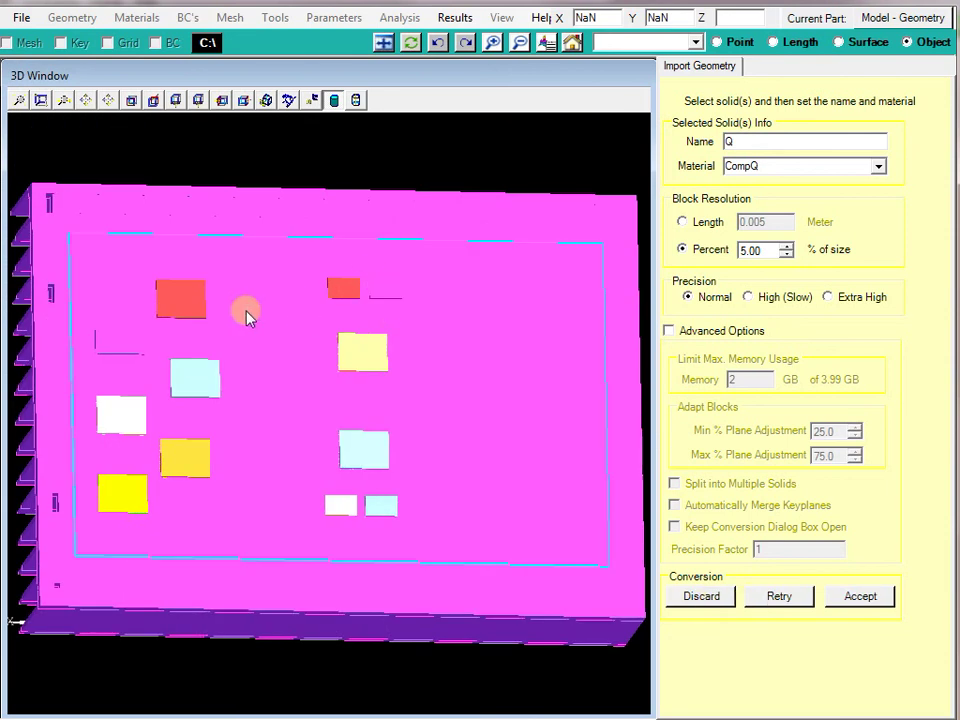
{"action": "left_click", "coordinate": [862, 598]}
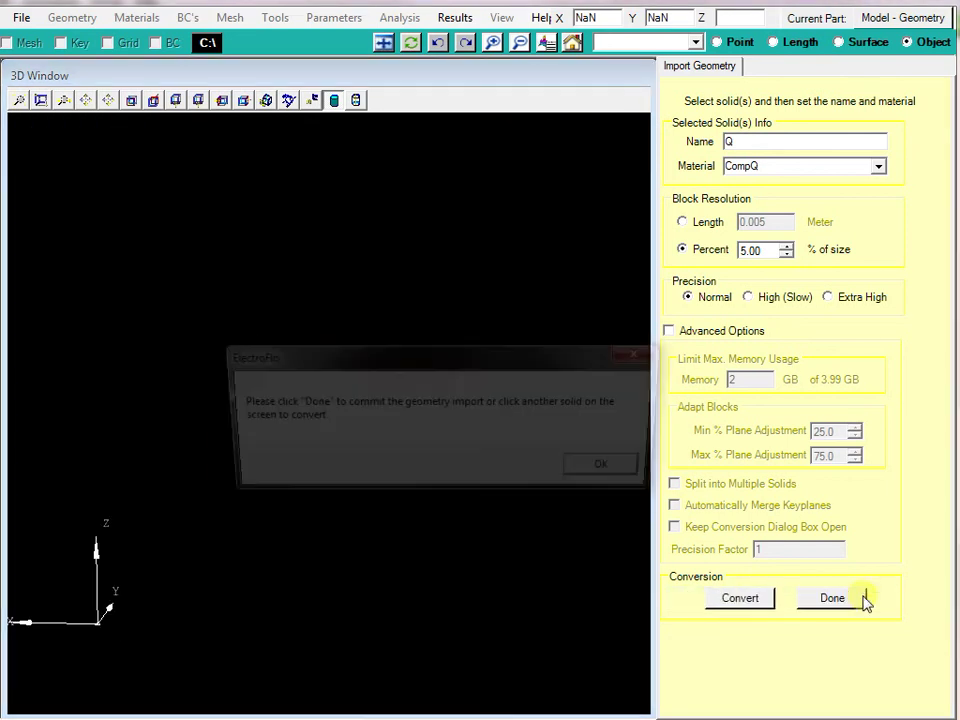
{"action": "left_click", "coordinate": [628, 478]}
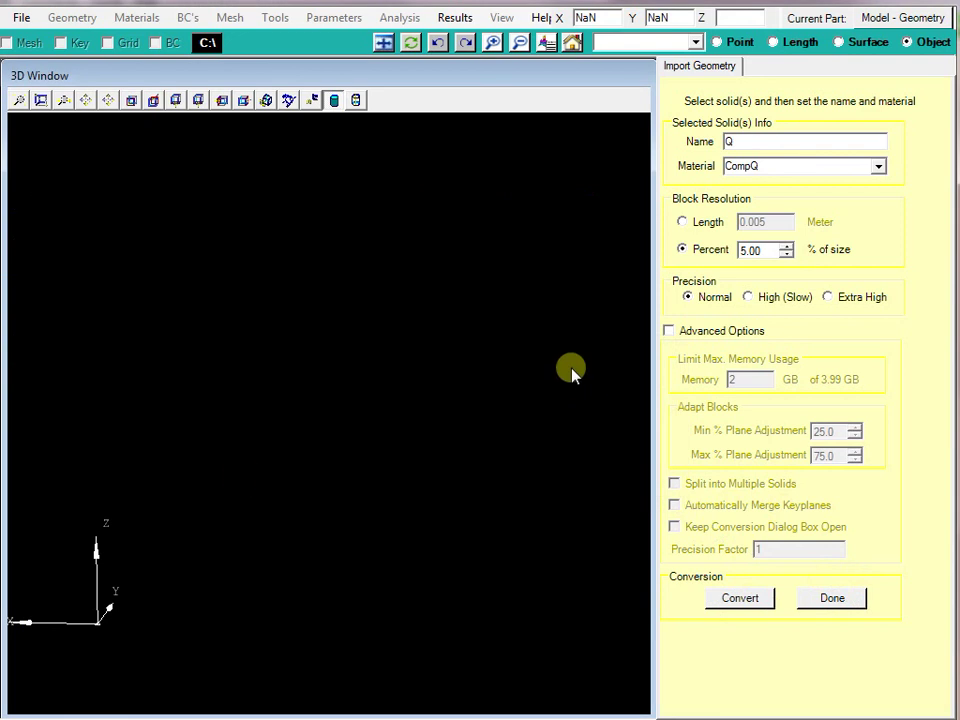
{"action": "left_click", "coordinate": [845, 600]}
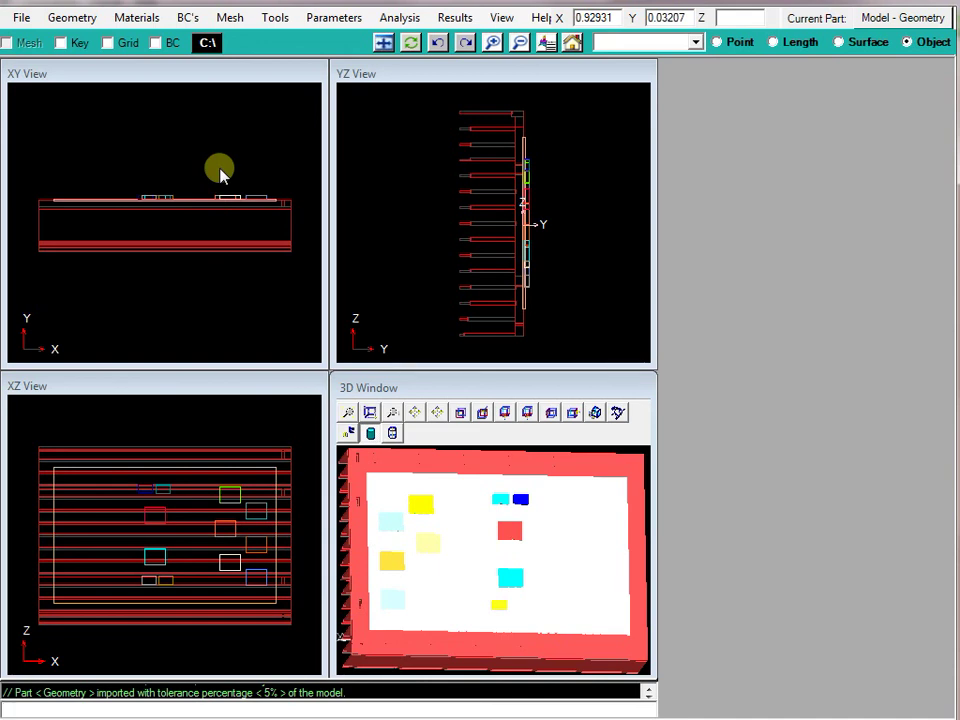
Mesh the model through the global mesh settings, open key-plane verification and adjustment, and briefly display the key planes
{"action": "left_click", "coordinate": [228, 20]}
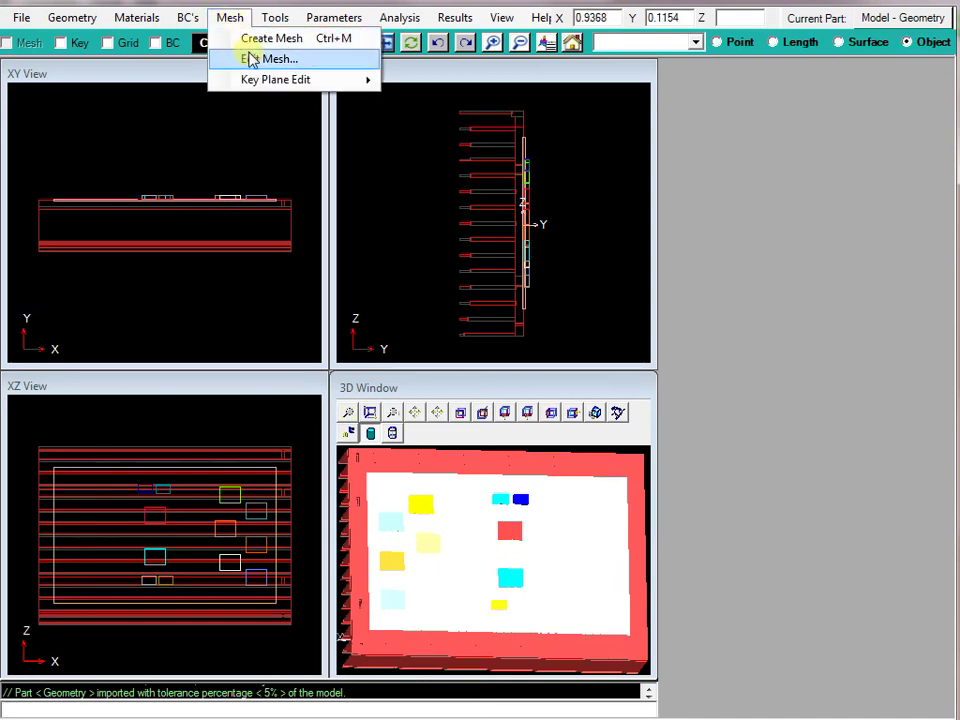
{"action": "left_click", "coordinate": [251, 58]}
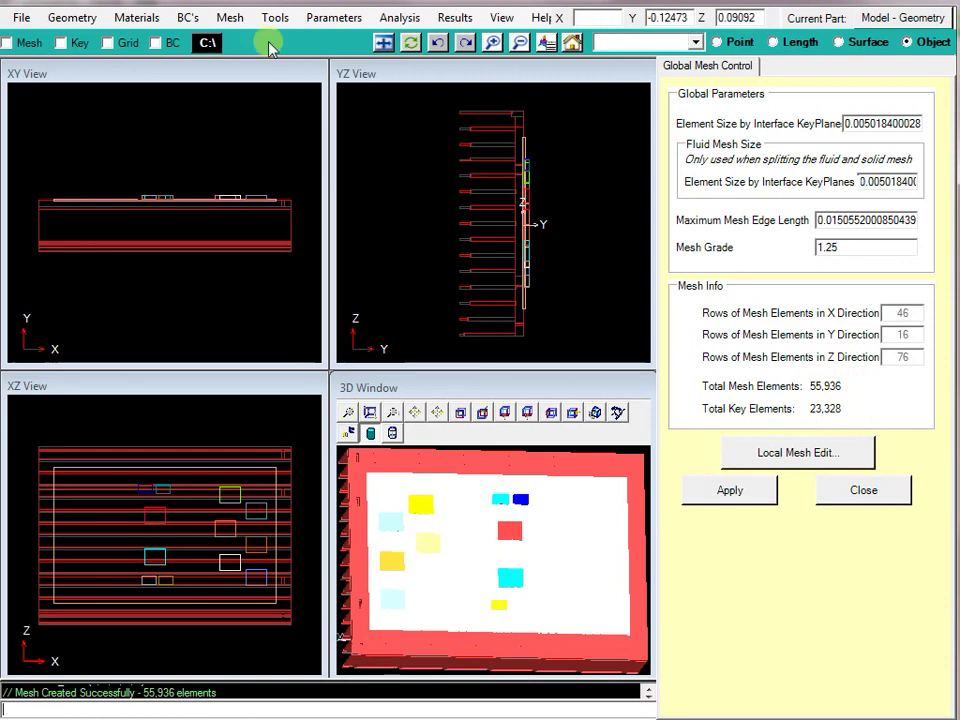
{"action": "left_click", "coordinate": [231, 20]}
{"action": "mouse_move", "coordinate": [278, 79]}
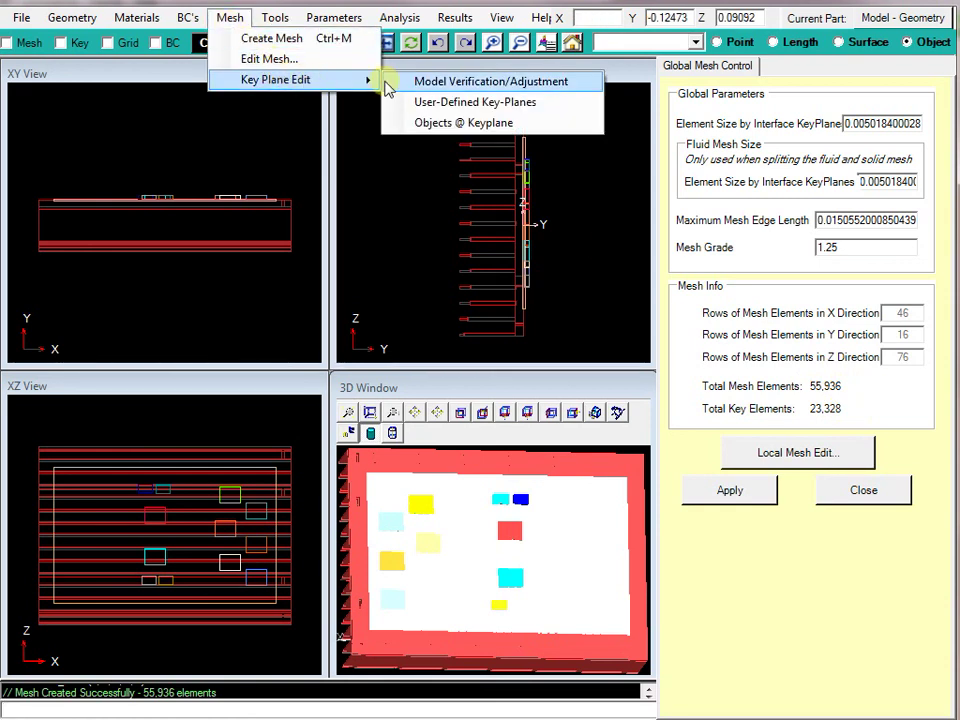
{"action": "left_click", "coordinate": [445, 82]}
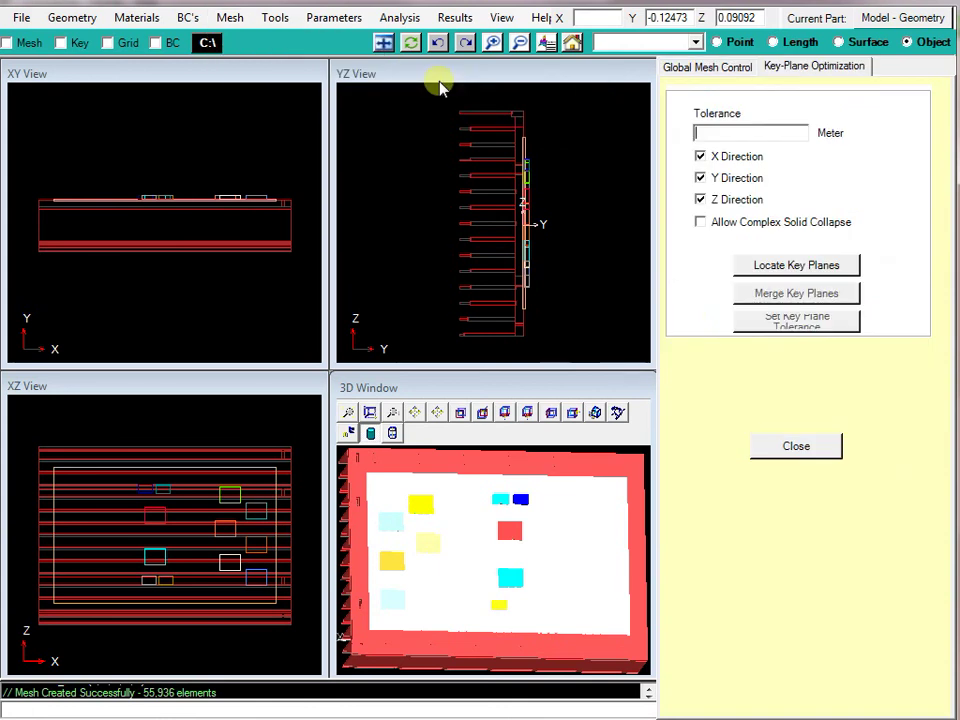
{"action": "left_click", "coordinate": [74, 44]}
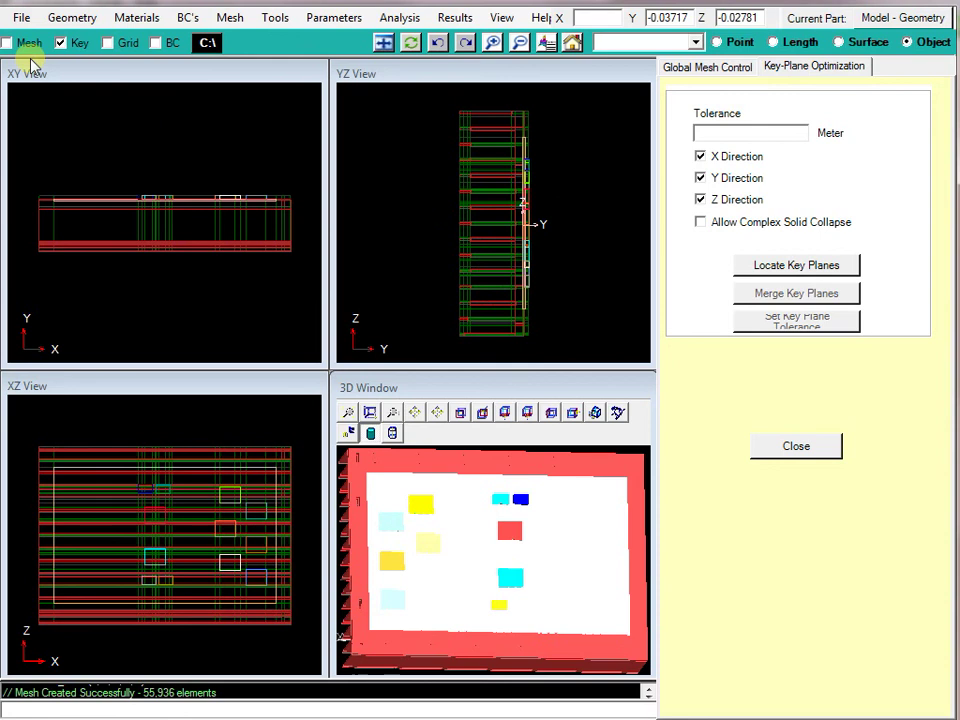
{"action": "left_click", "coordinate": [61, 43]}
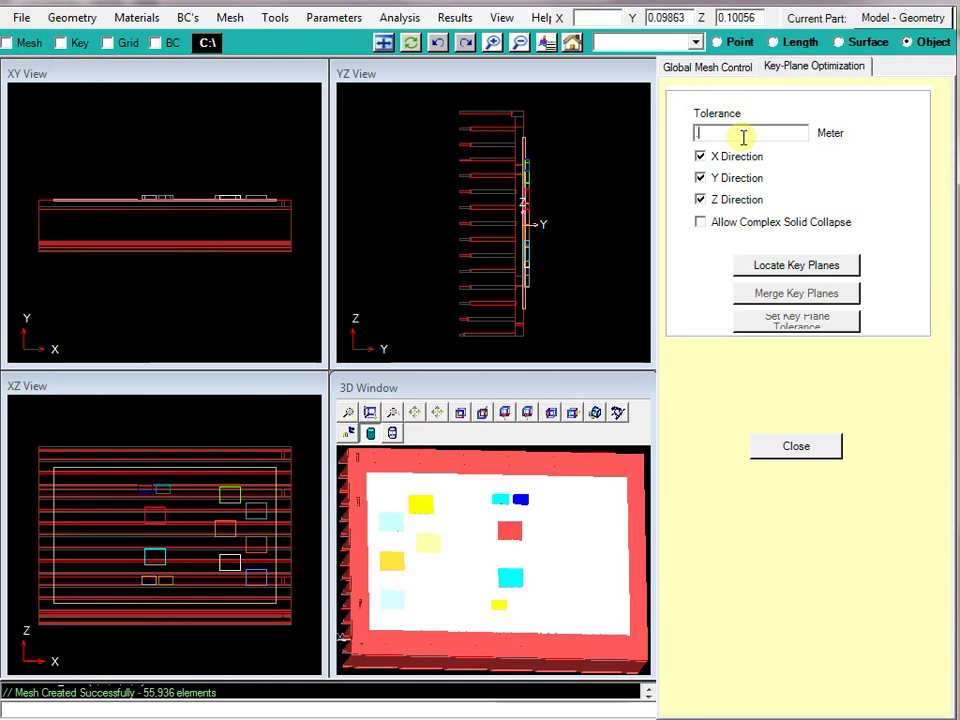
Set the key-plane tolerance to .0002 meter, allow complex solid collapse and locate the key planes in all three directions
{"action": "type", "text": ".000"}
{"action": "type", "text": "2"}
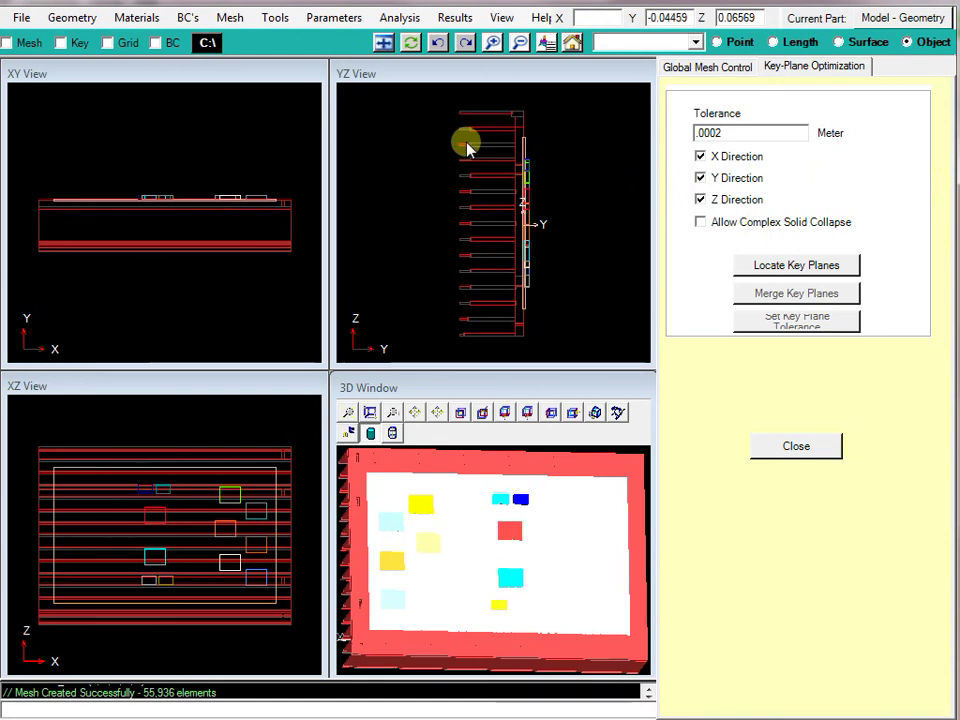
{"action": "left_click", "coordinate": [770, 223]}
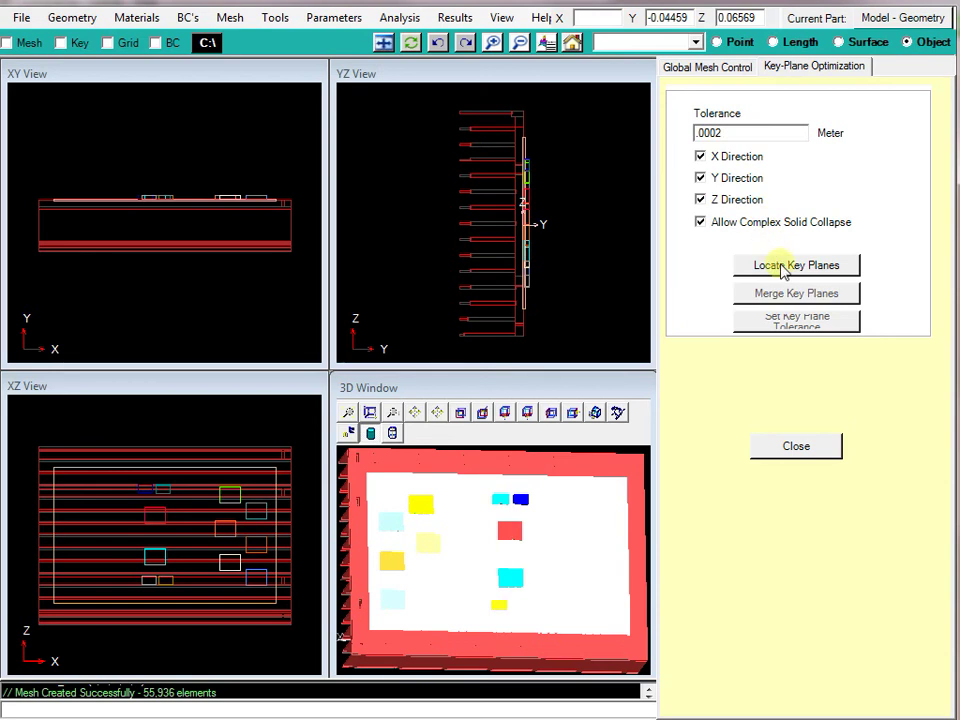
{"action": "left_click", "coordinate": [781, 266]}
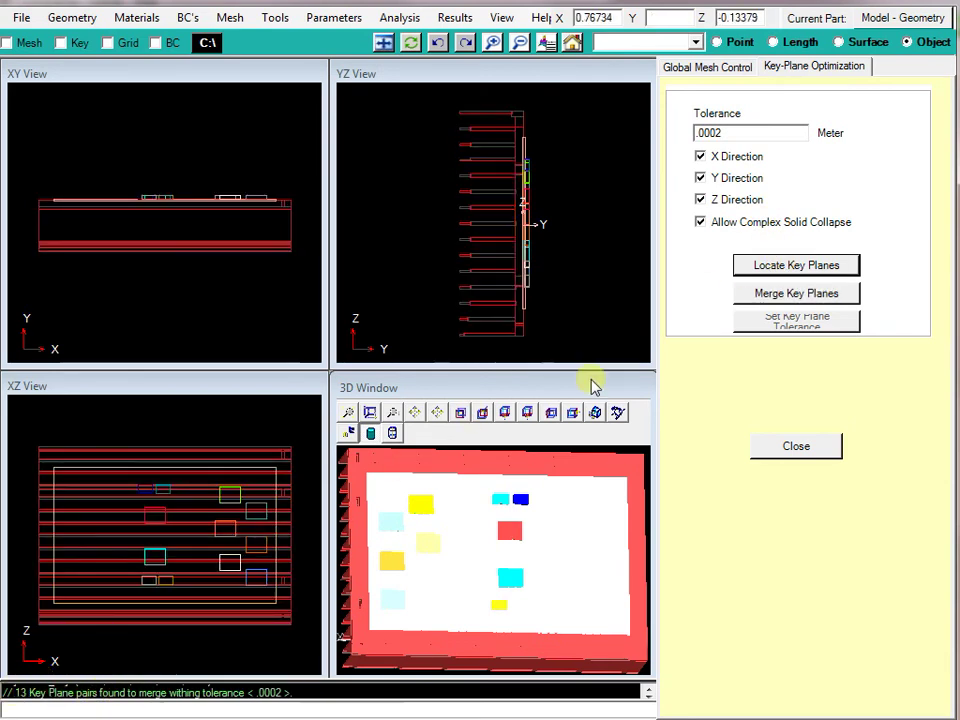
Merge all located key-plane pairs to the left key plane and close the mesh settings
{"action": "left_click", "coordinate": [782, 295]}
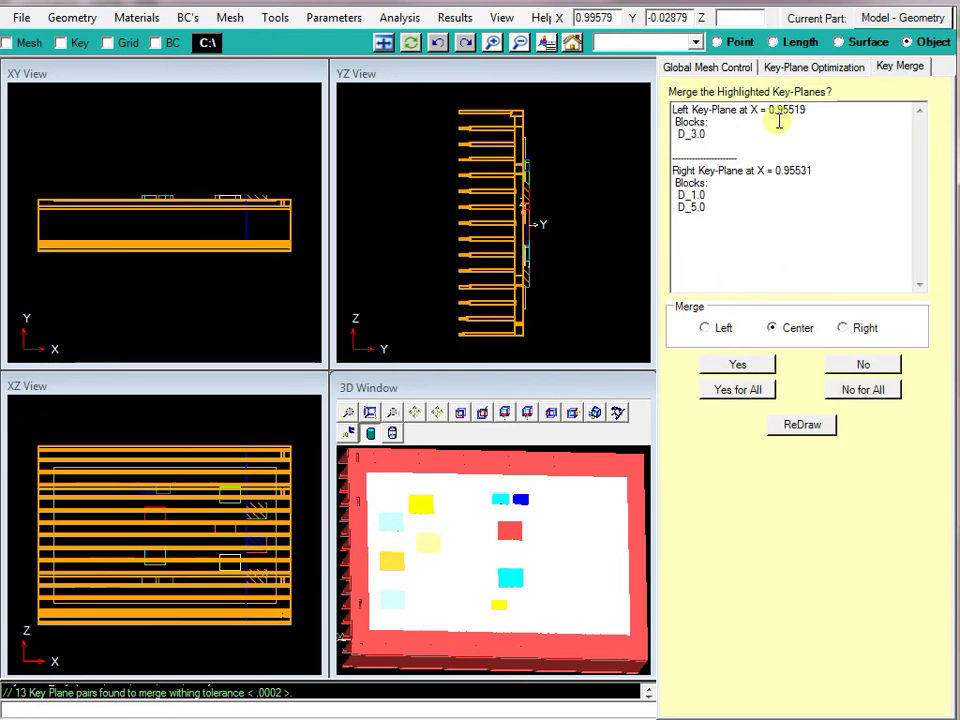
{"action": "left_click", "coordinate": [729, 327]}
{"action": "left_click", "coordinate": [845, 327]}
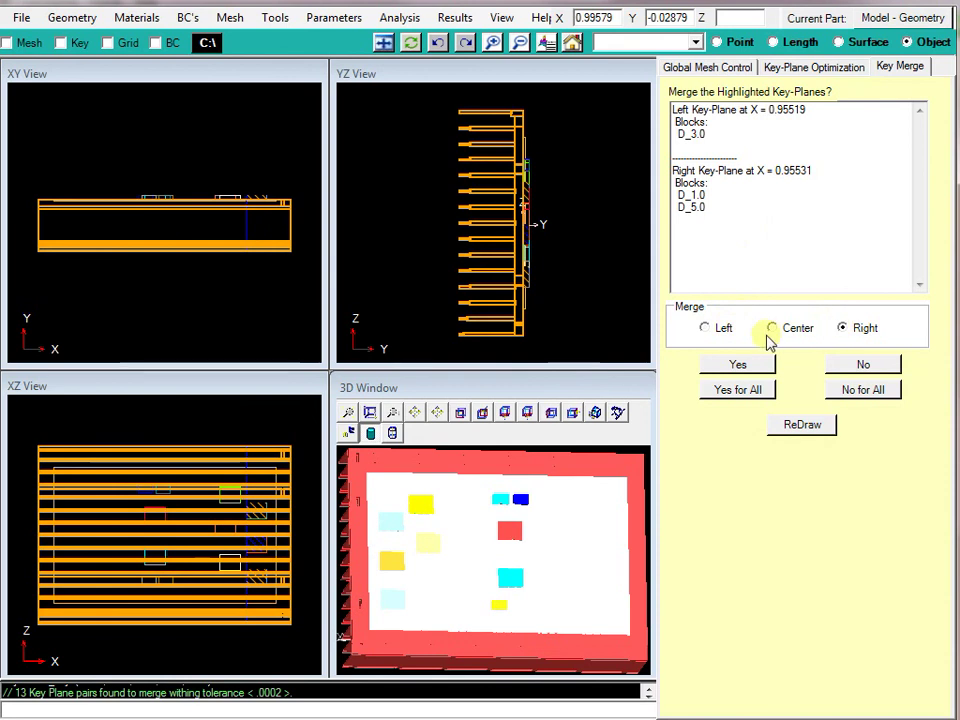
{"action": "left_click", "coordinate": [706, 328]}
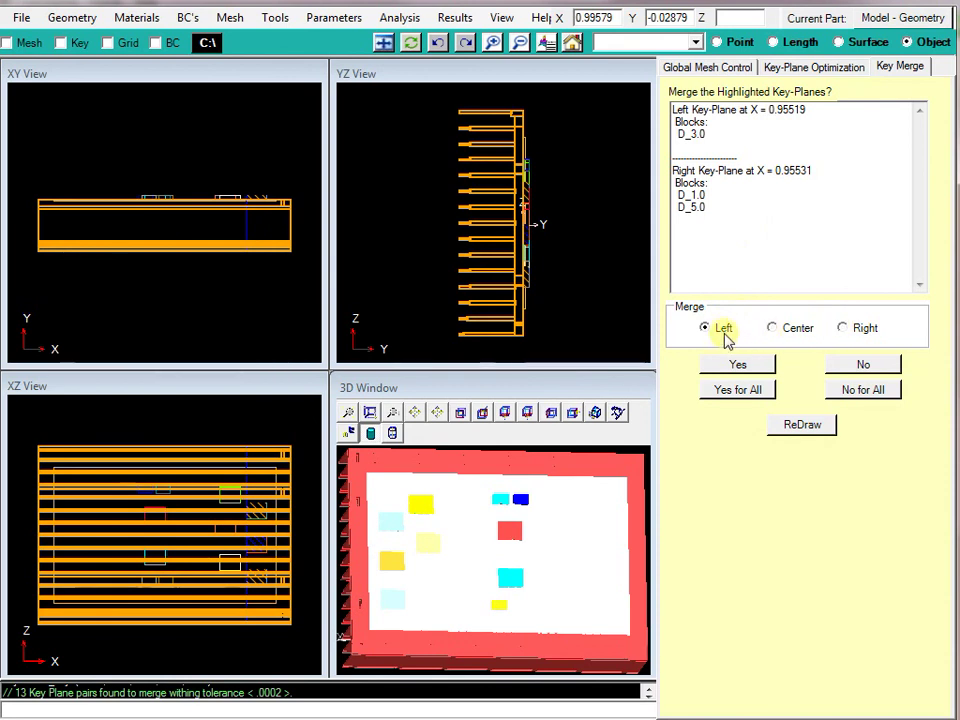
{"action": "left_click", "coordinate": [737, 391]}
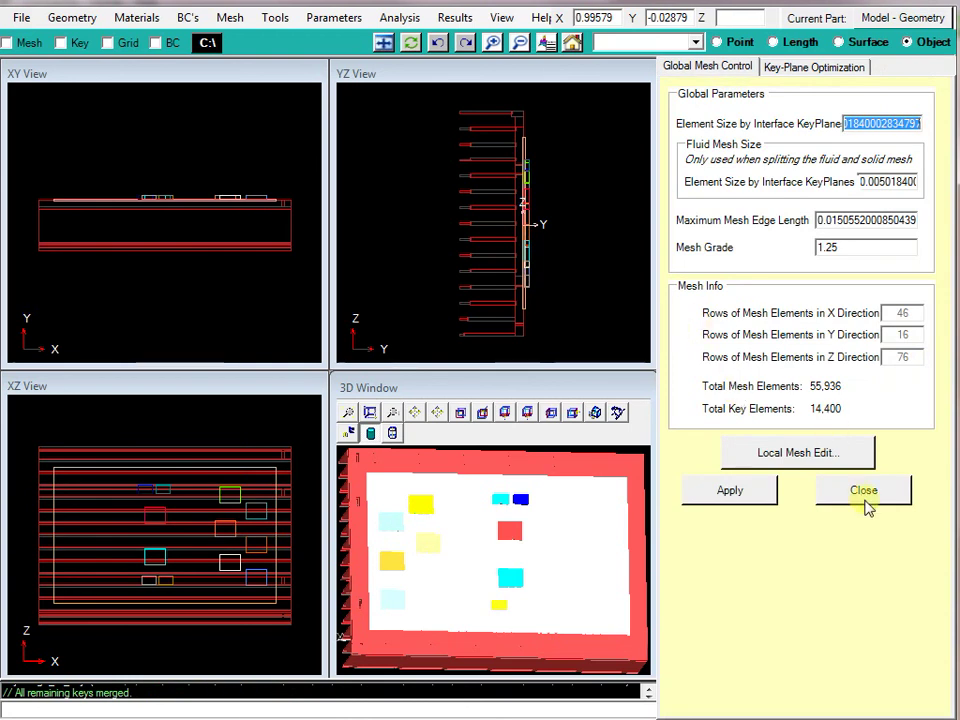
{"action": "left_click", "coordinate": [866, 505]}
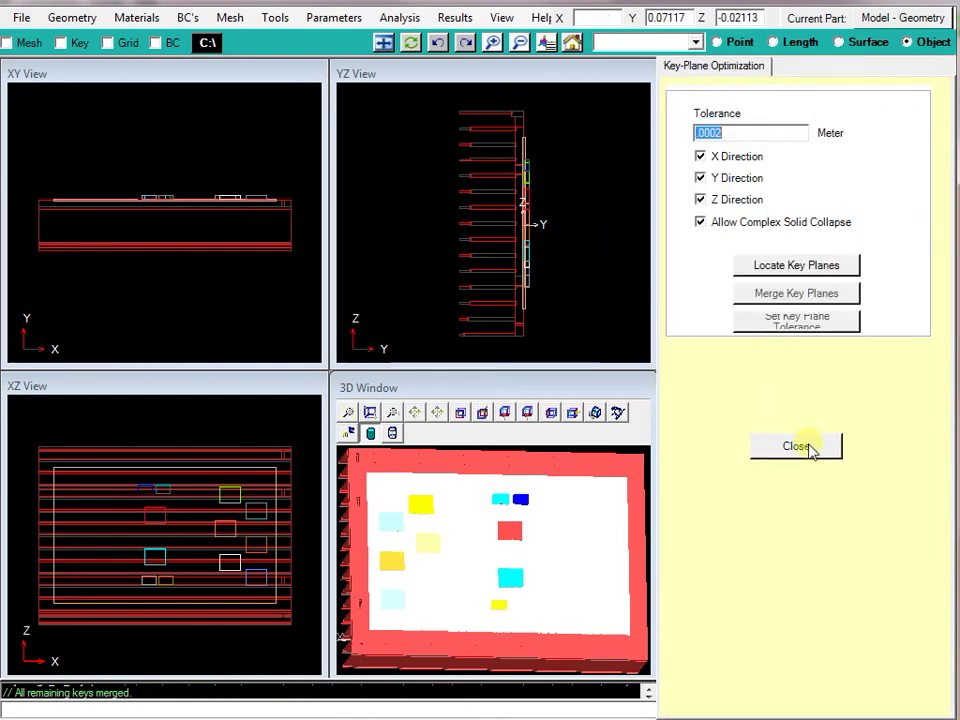
{"action": "left_click", "coordinate": [808, 447]}
Review the total mesh and key elements after merging, and briefly display the mesh in the views
{"action": "left_click", "coordinate": [230, 17]}
{"action": "left_click", "coordinate": [250, 59]}
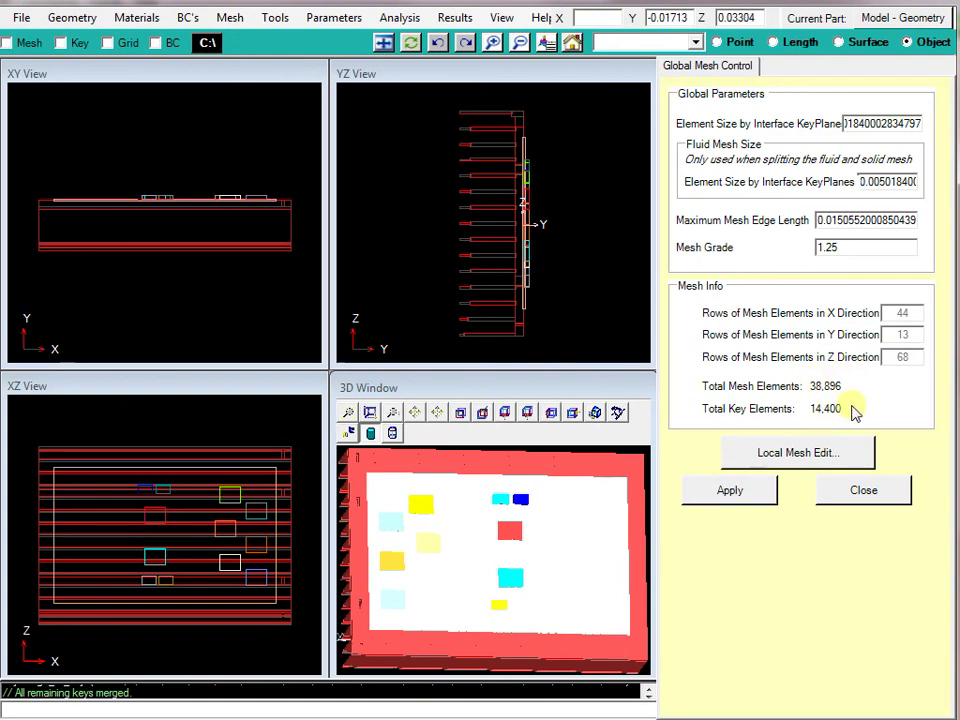
{"action": "left_click", "coordinate": [858, 495]}
{"action": "left_click", "coordinate": [20, 42]}
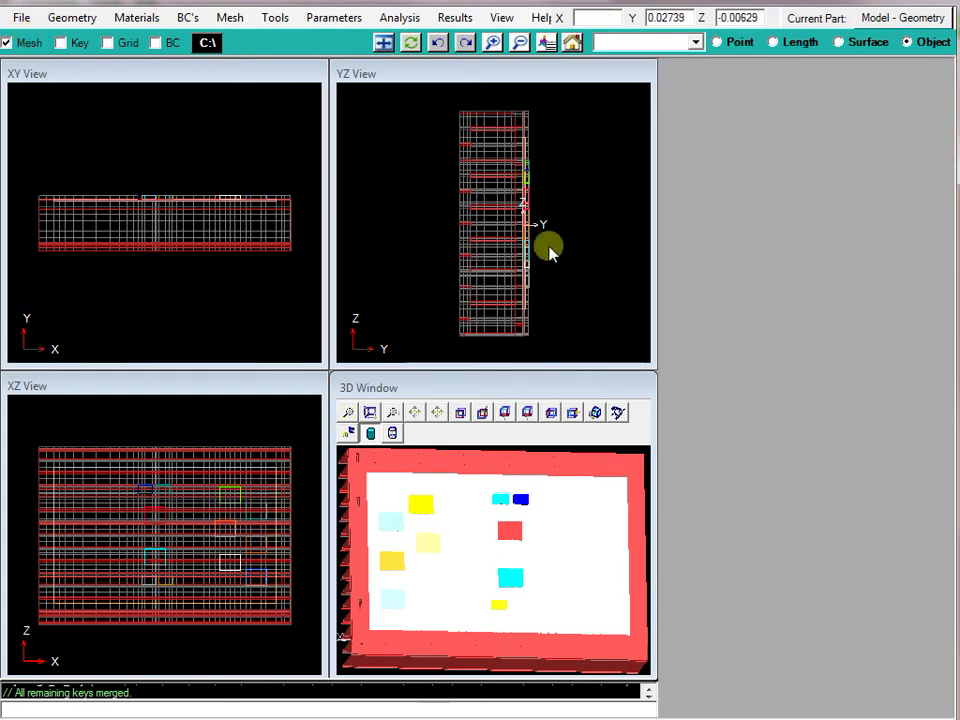
{"action": "left_click", "coordinate": [19, 41]}
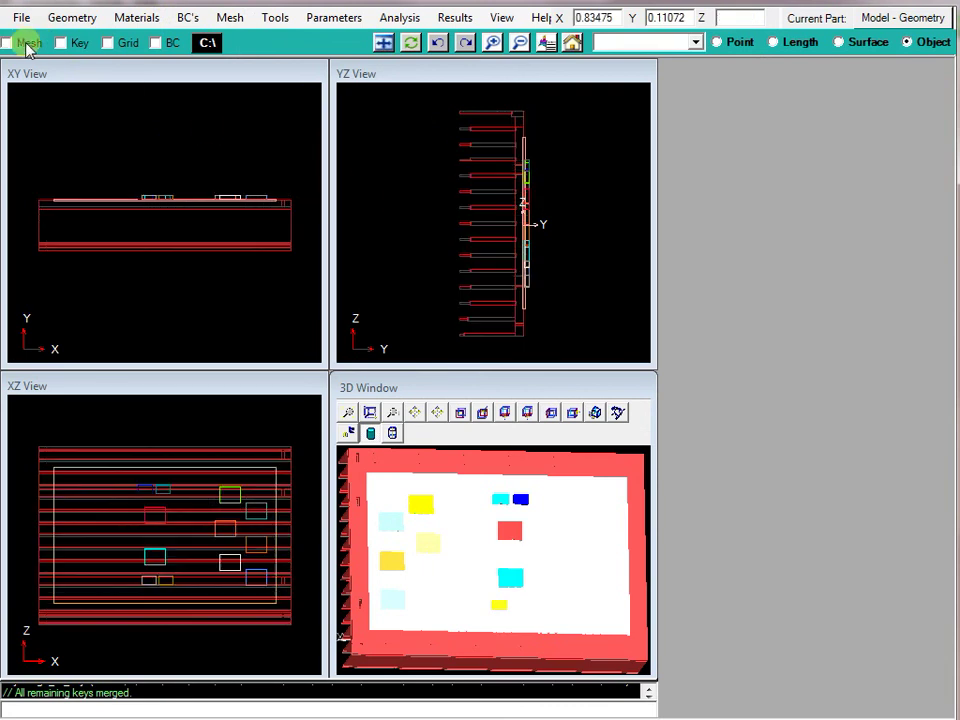